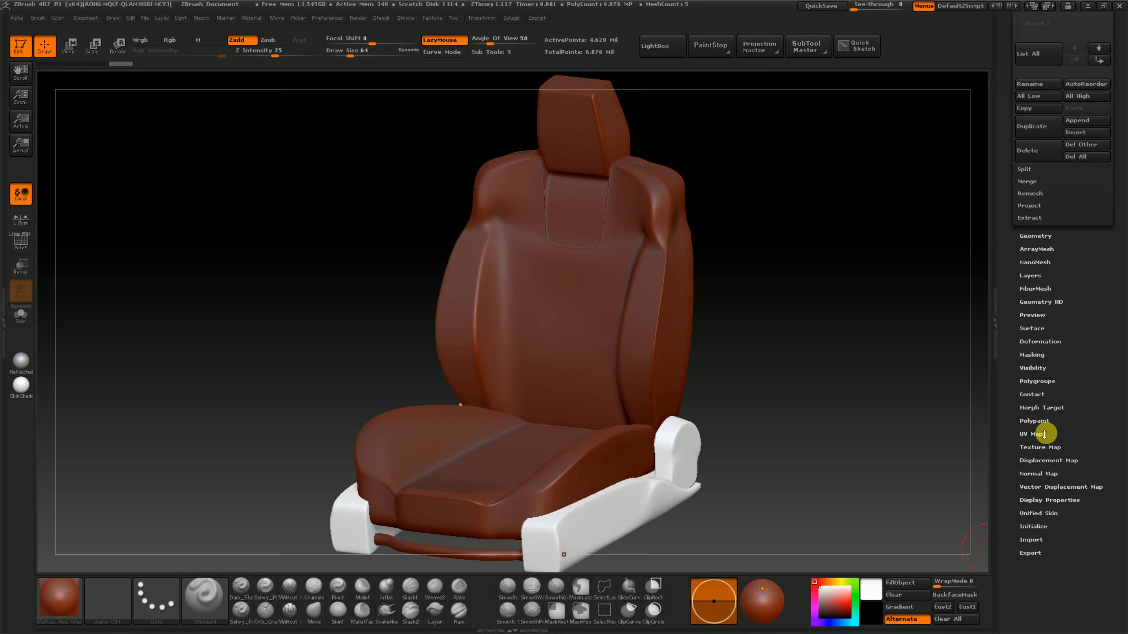
Display the UV layout of the plastic side parts with Morph UV and isolate that subtool.
click(1037, 435)
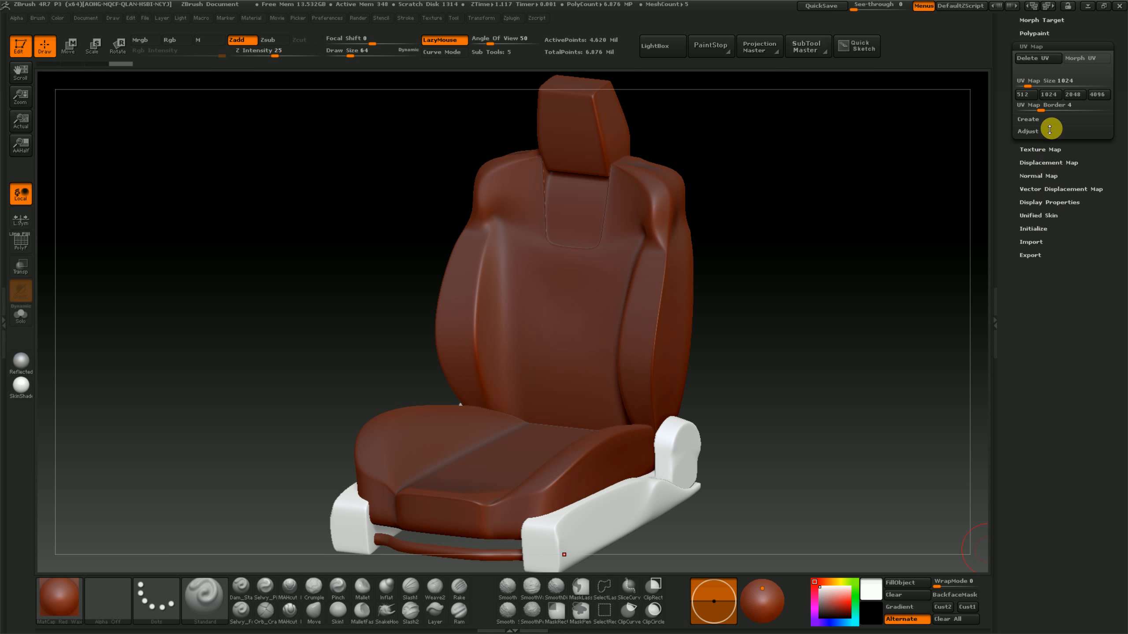
click(1086, 60)
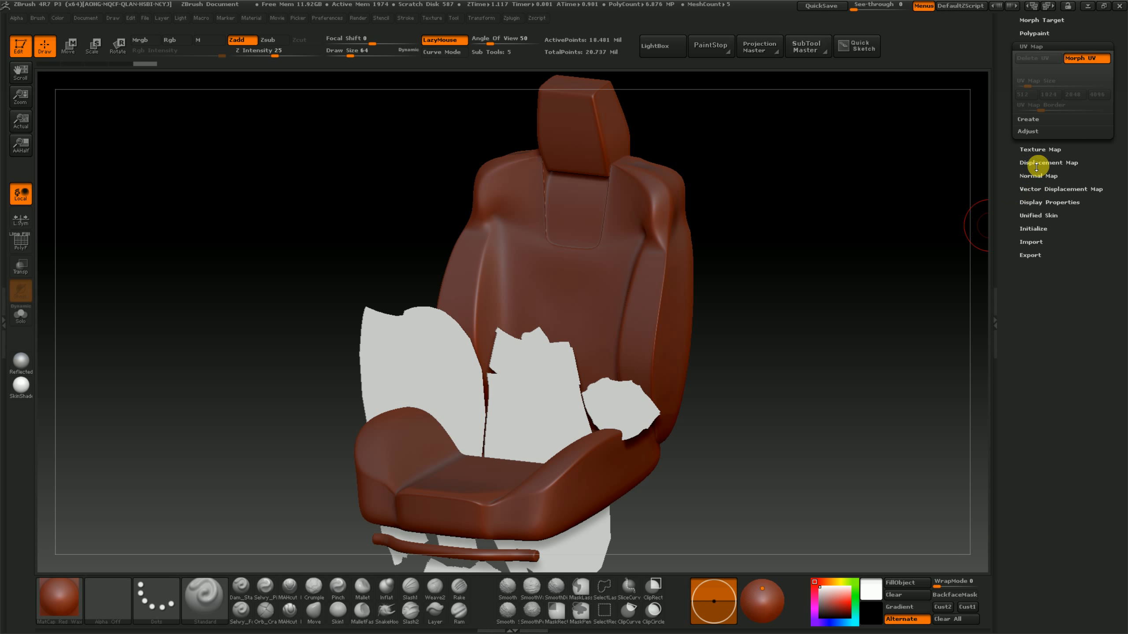
drag(1016, 154, 992, 348)
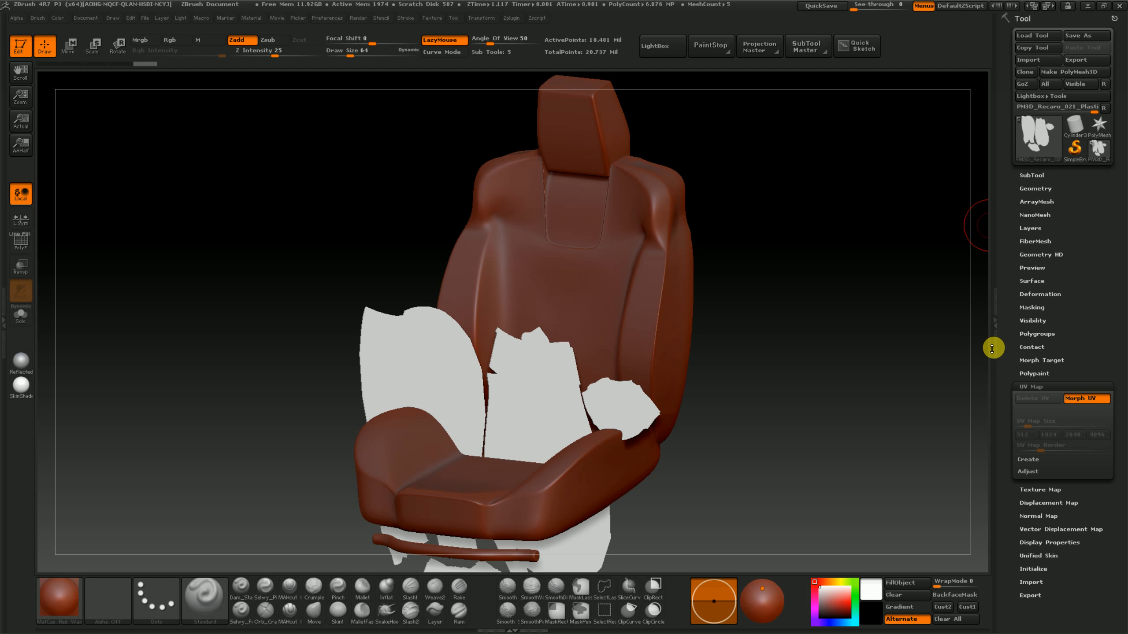
click(1037, 176)
shift+click(1104, 187)
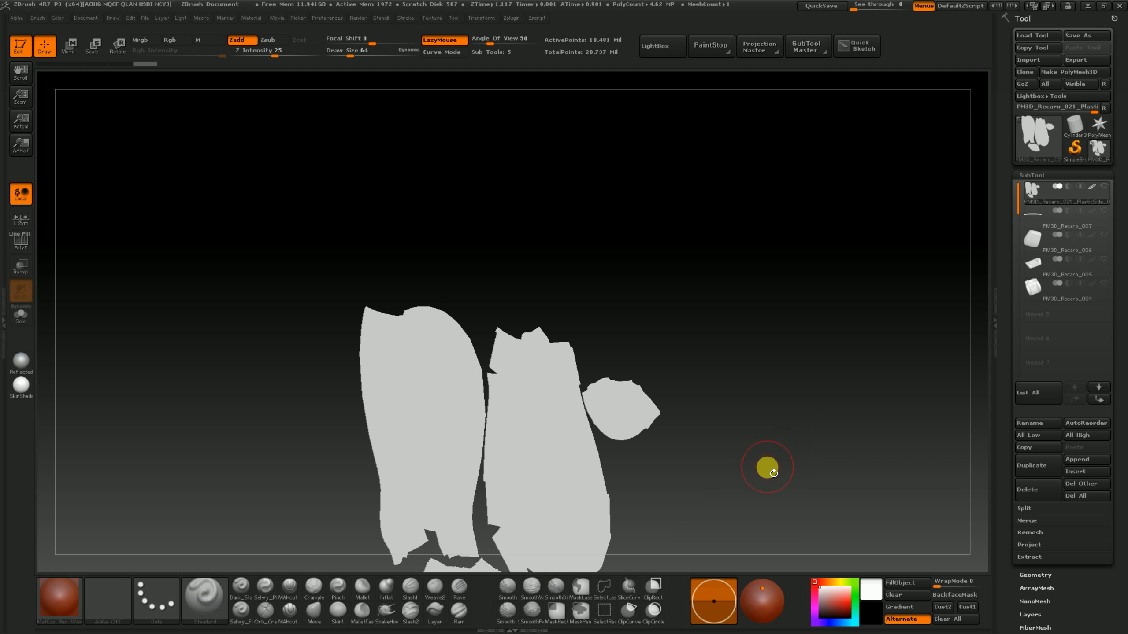
drag(751, 456, 808, 332)
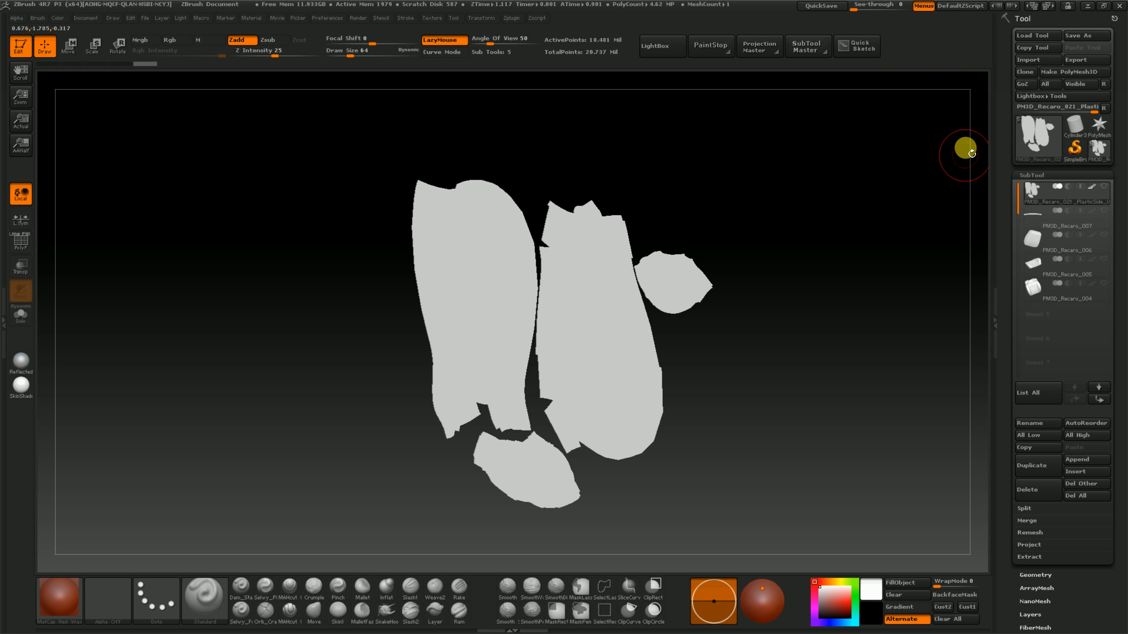
Examine the texture map assigned to the plastic side parts.
drag(1007, 214, 1010, 94)
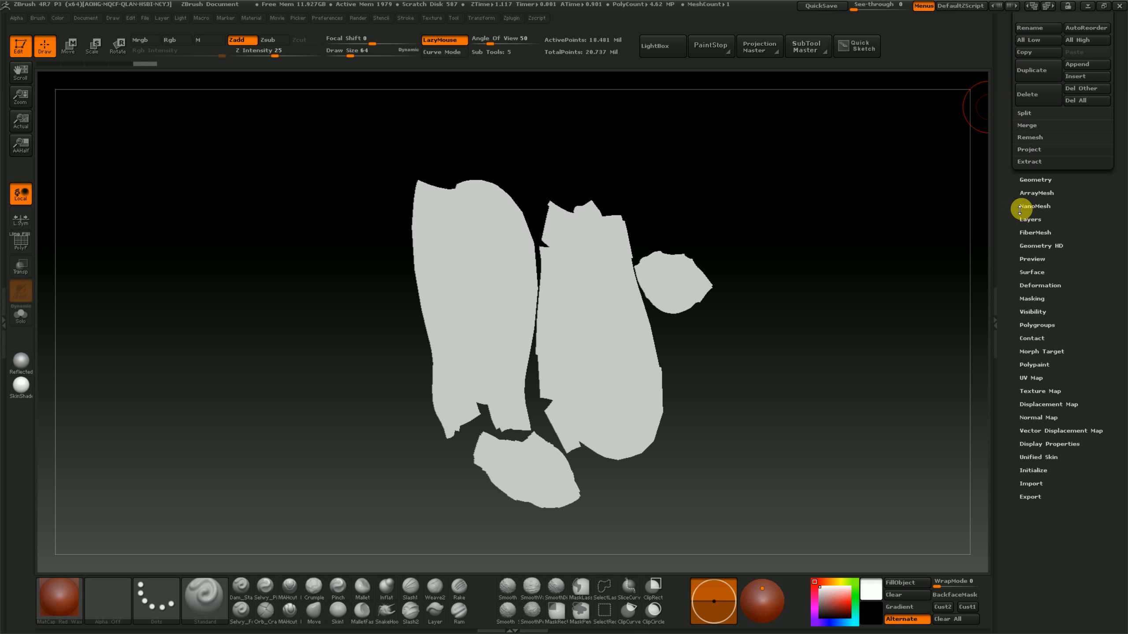
click(1039, 391)
drag(1005, 108, 1011, 229)
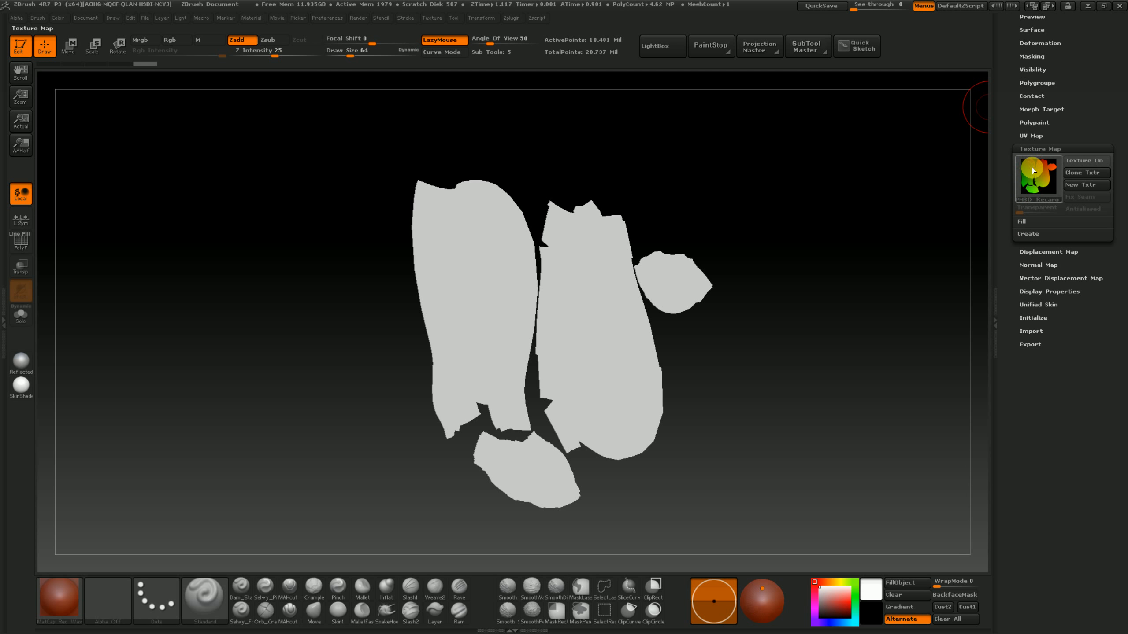
drag(1010, 169, 1007, 257)
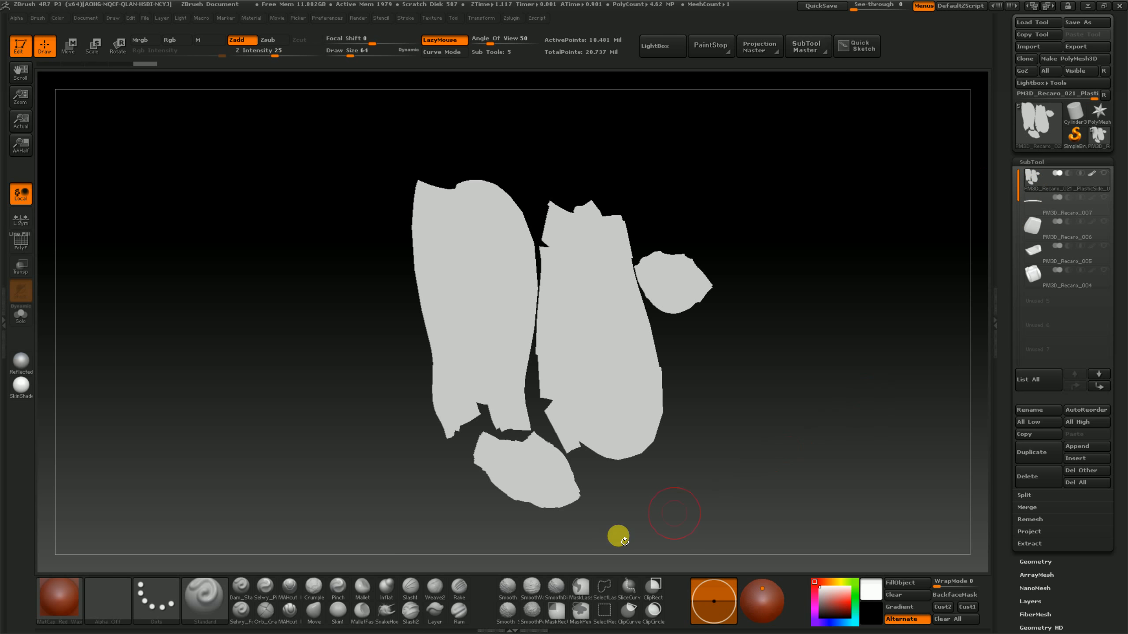
Turn off Morph UV for the plastic side parts and inspect their 3D form.
drag(1003, 404, 1040, 293)
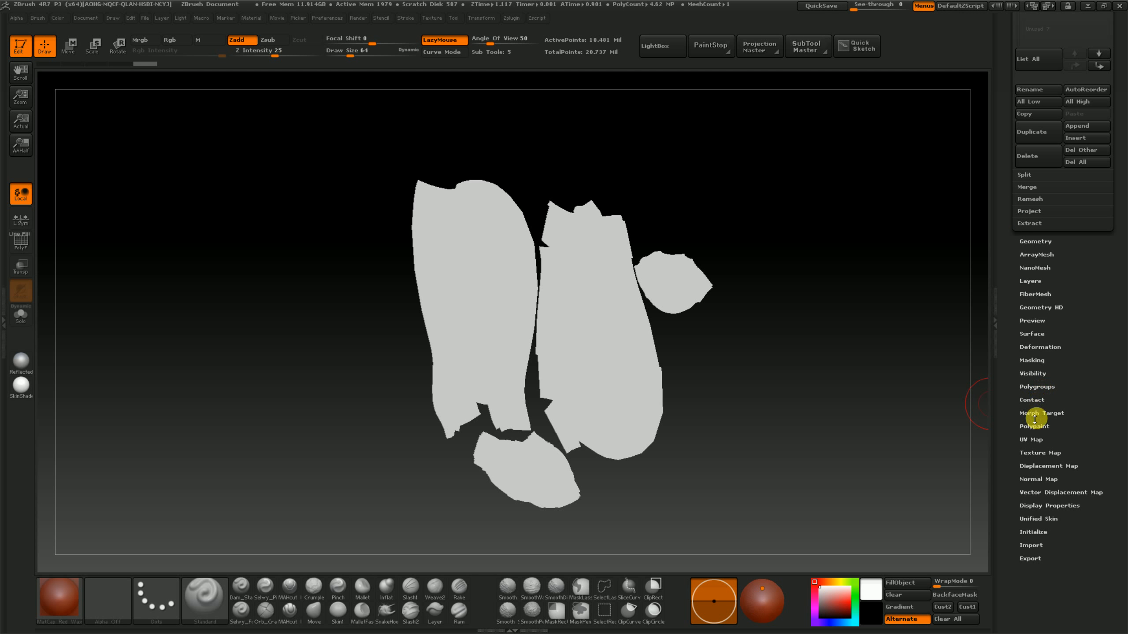
click(1037, 440)
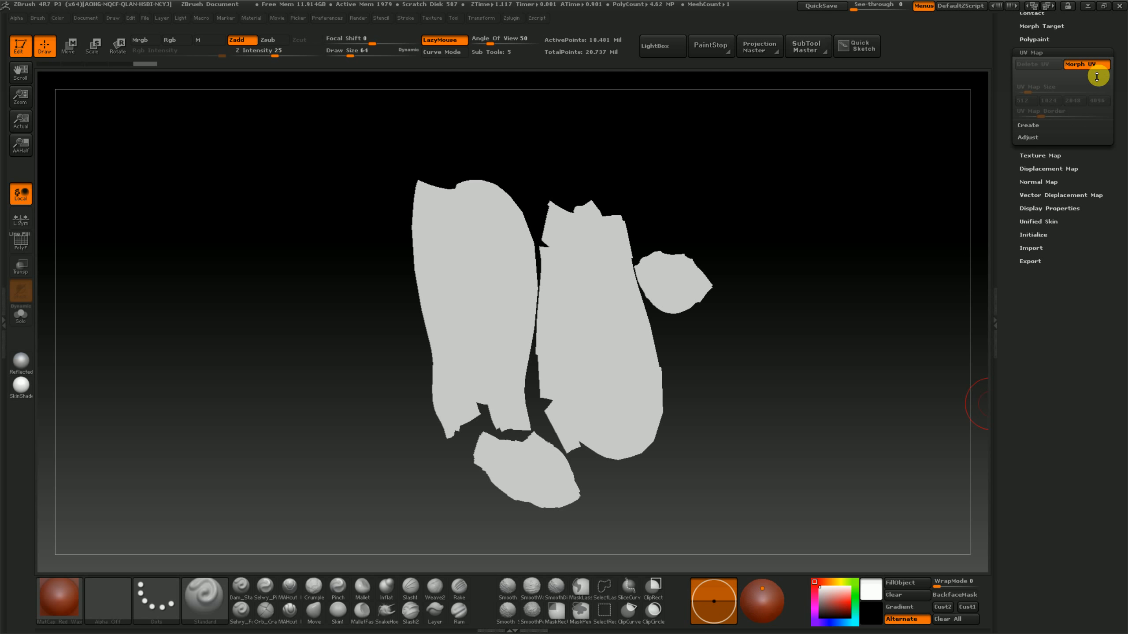
drag(1005, 161, 1010, 323)
click(1031, 175)
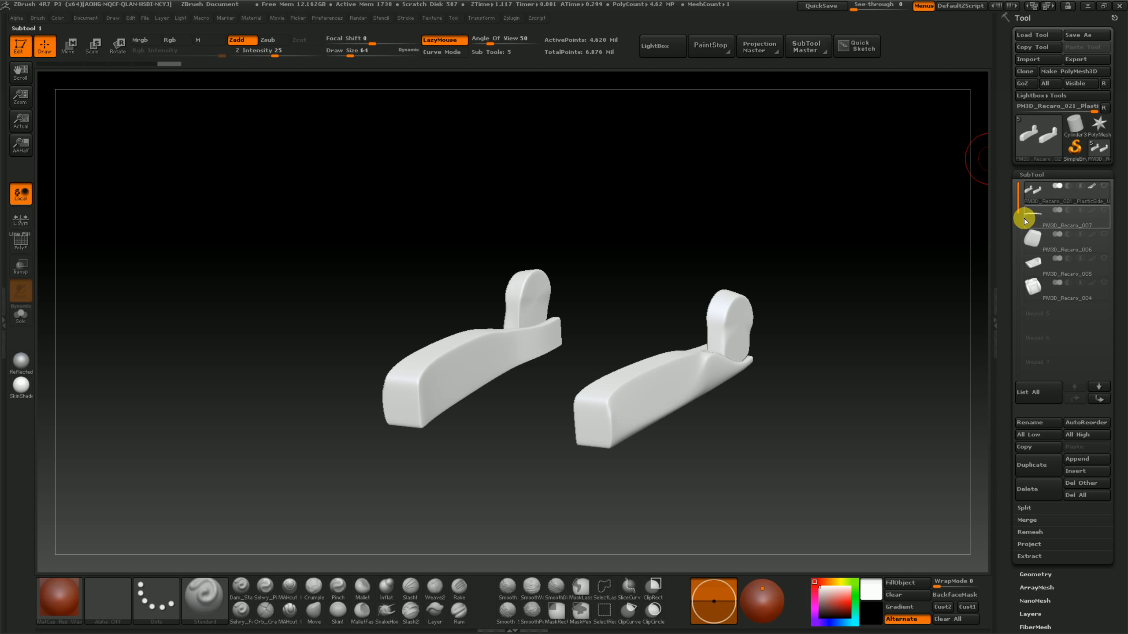
drag(805, 371, 777, 436)
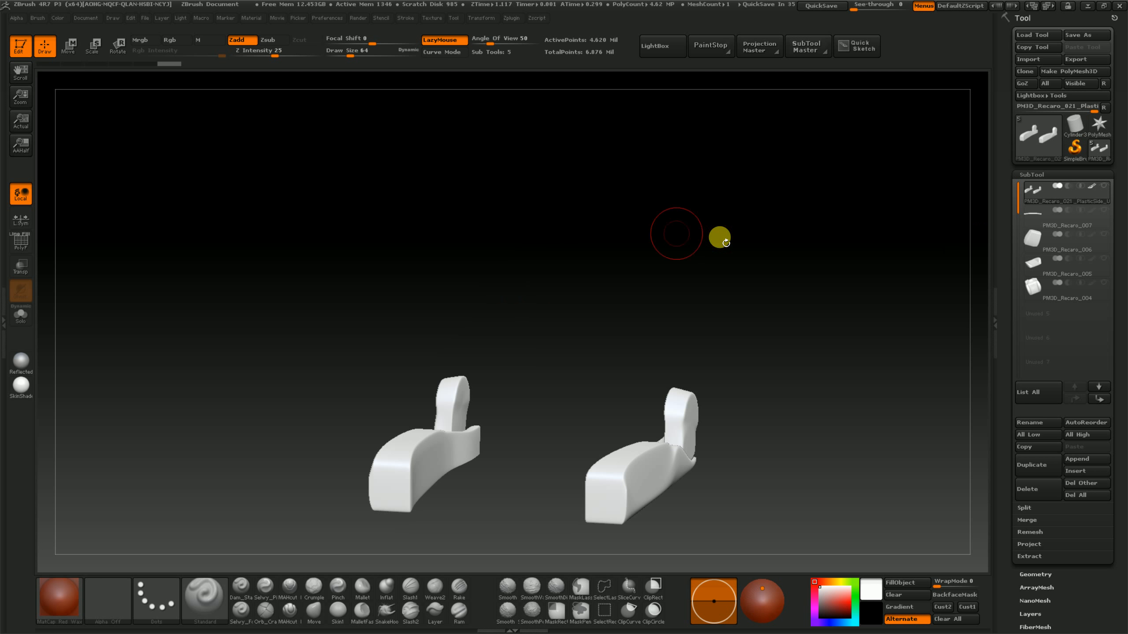
Show all subtools again, select the front bar subtool PM3D_Recaro_007, and isolate and frame it.
mouse_move(1059, 220)
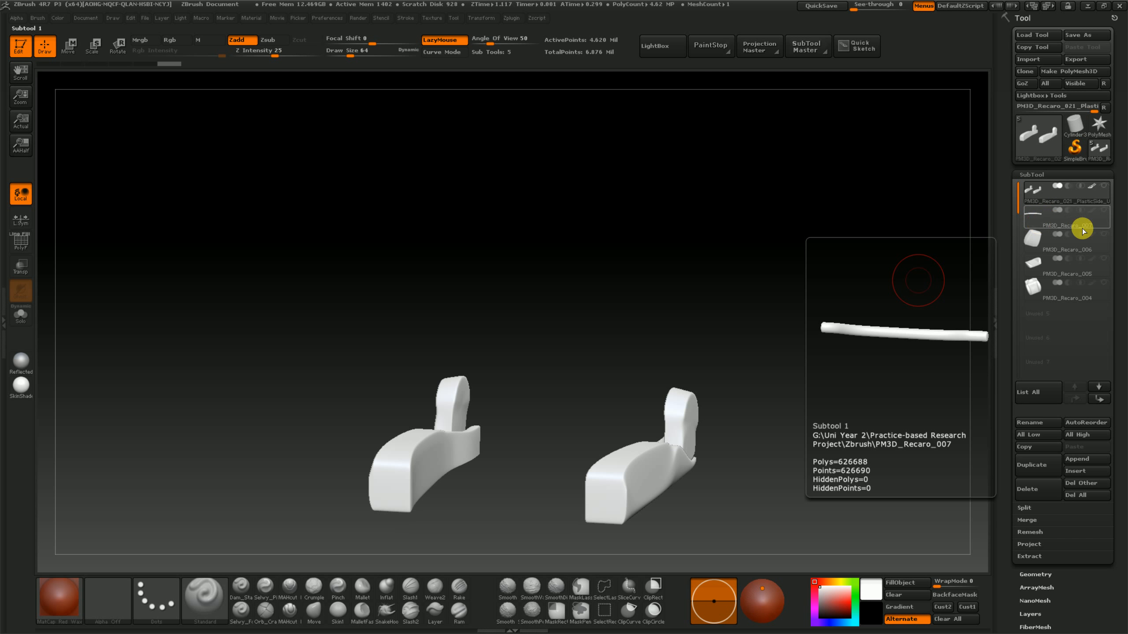
click(1105, 188)
shift+click(1103, 188)
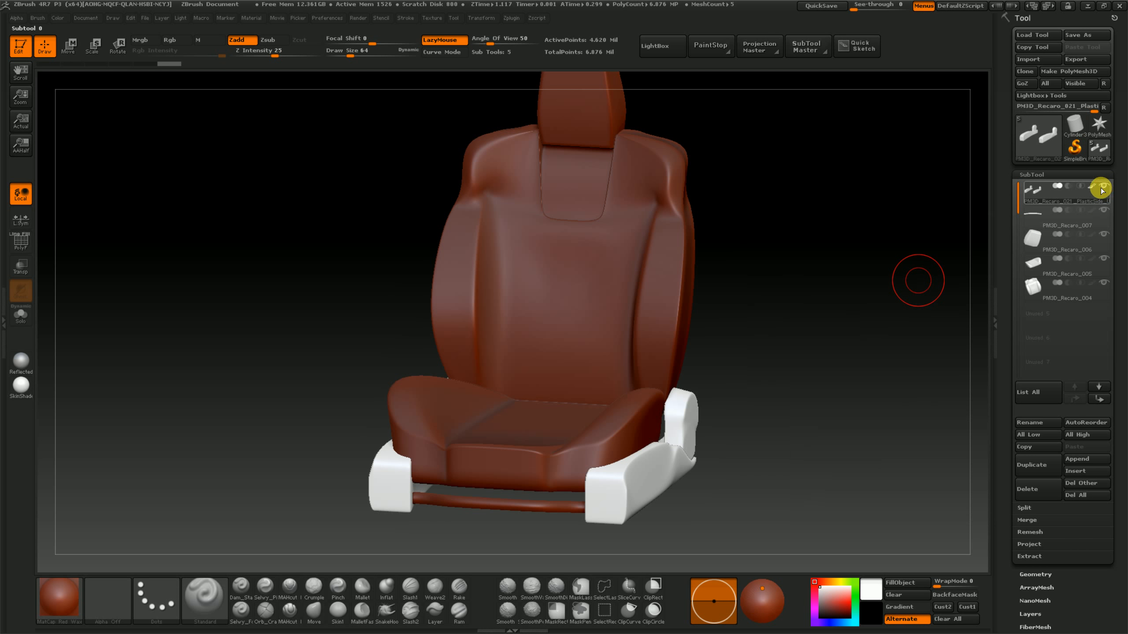
click(1077, 222)
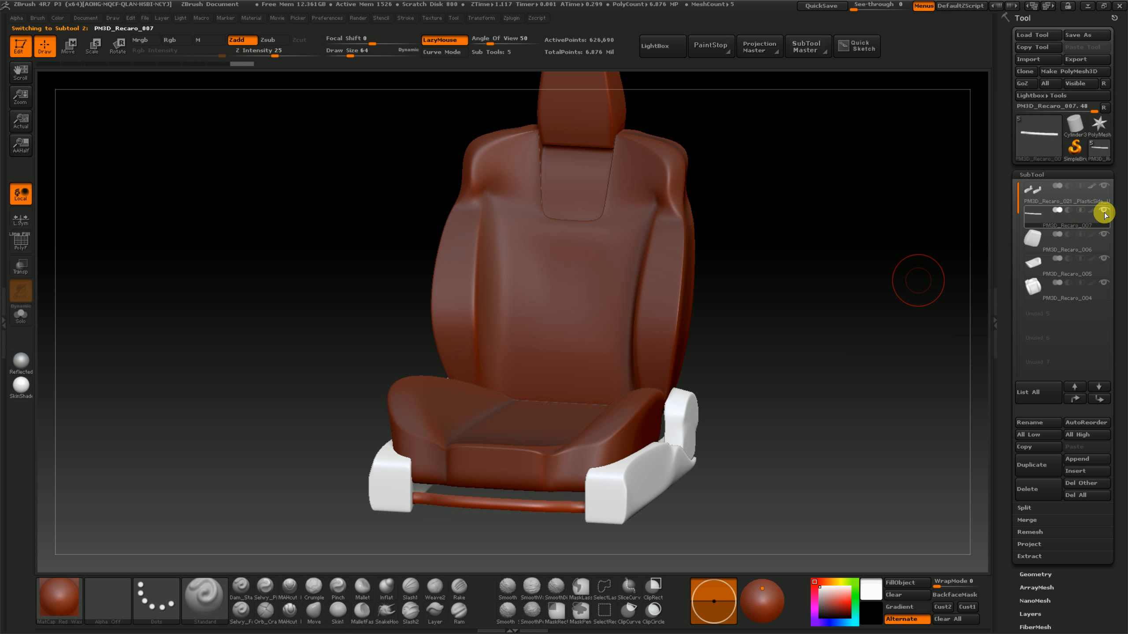
click(1103, 211)
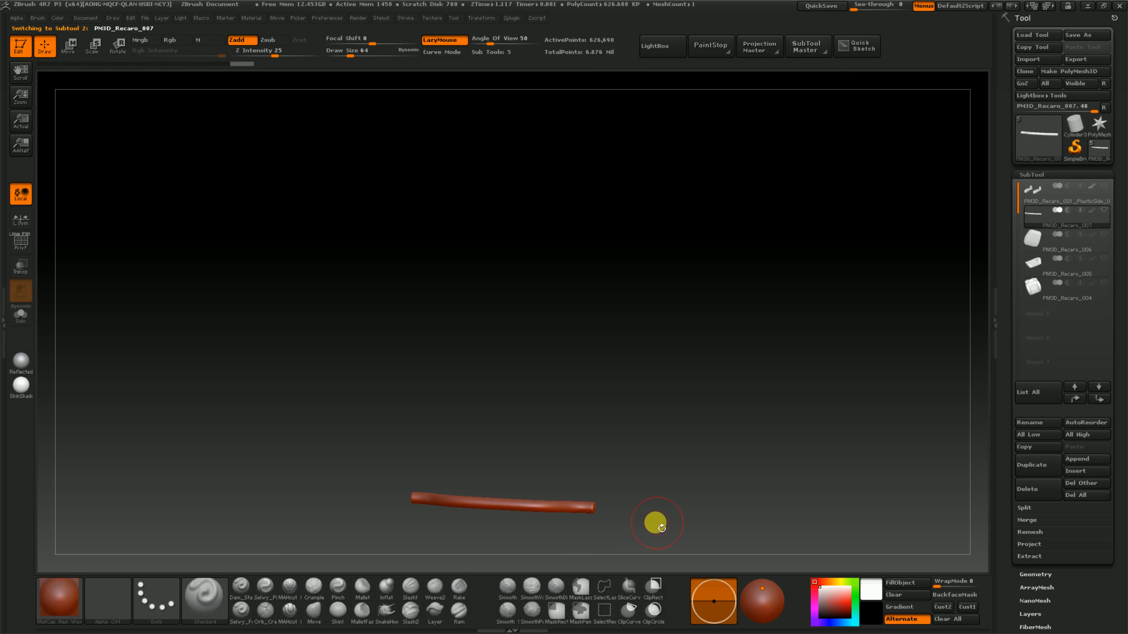
drag(655, 511, 670, 493)
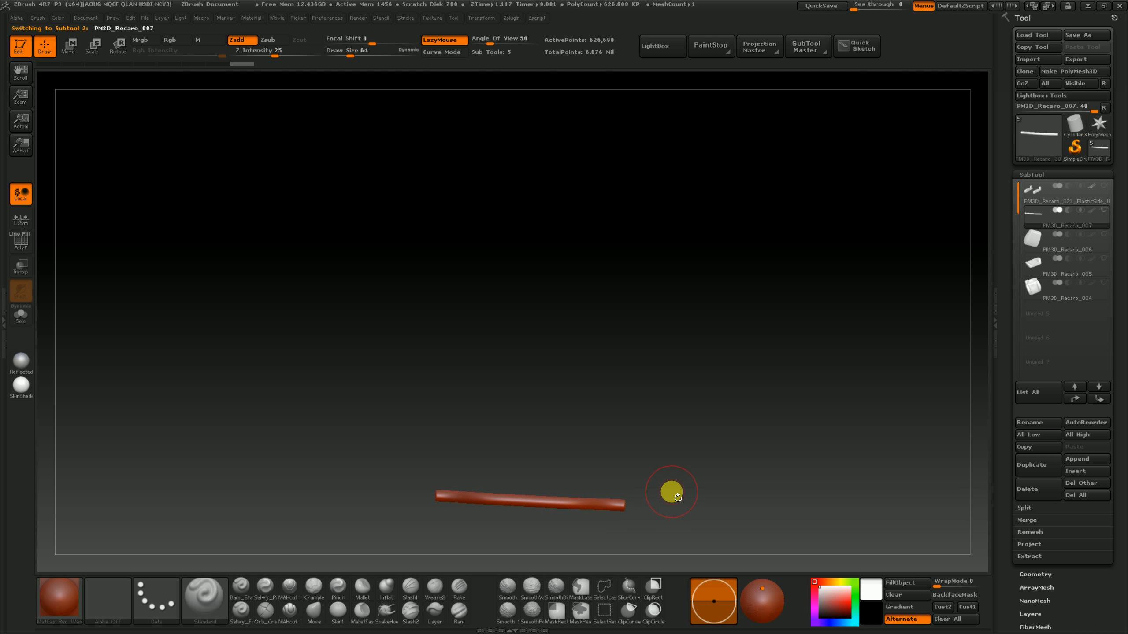
key(f)
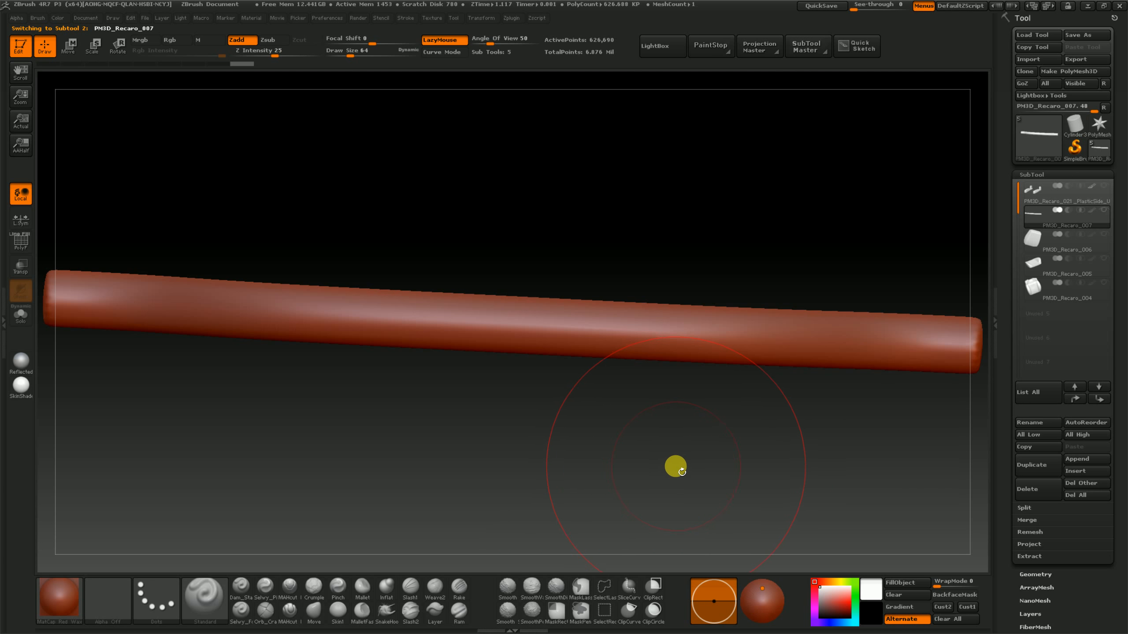
key(ctrl)
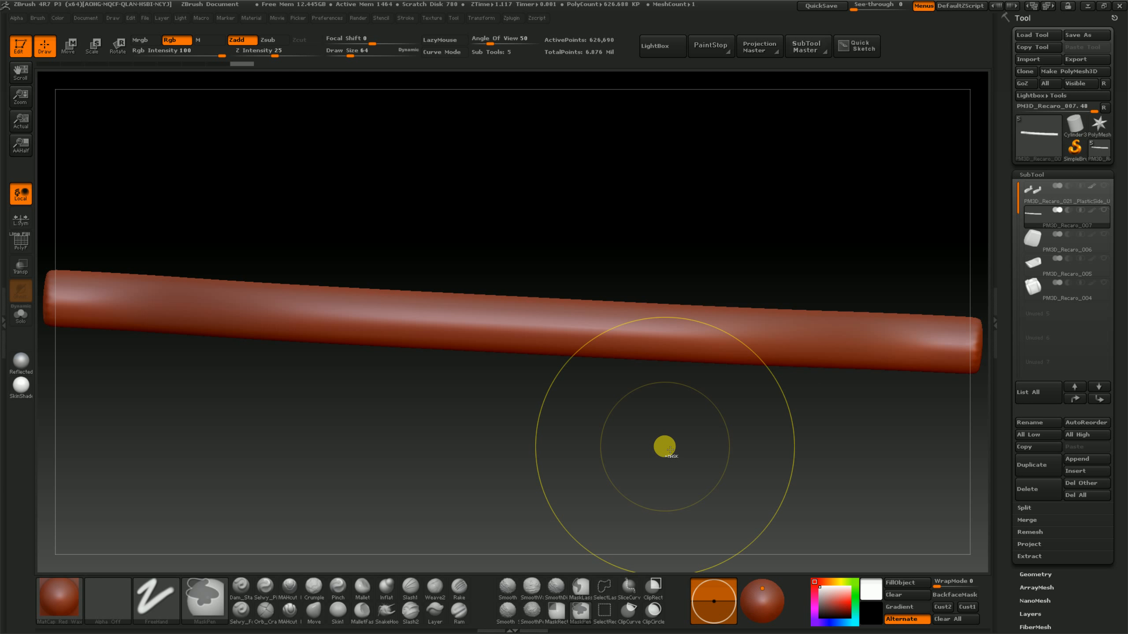
drag(665, 446, 637, 380)
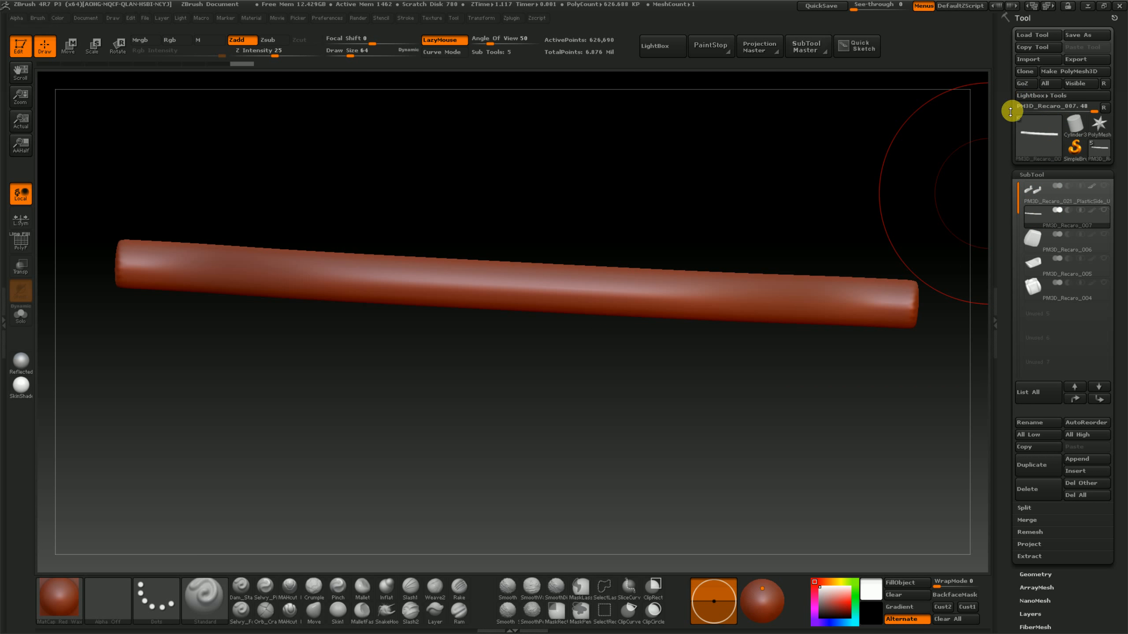
Dock the Zplugin palette beside the canvas and create a UV Master working clone of the bar.
click(509, 18)
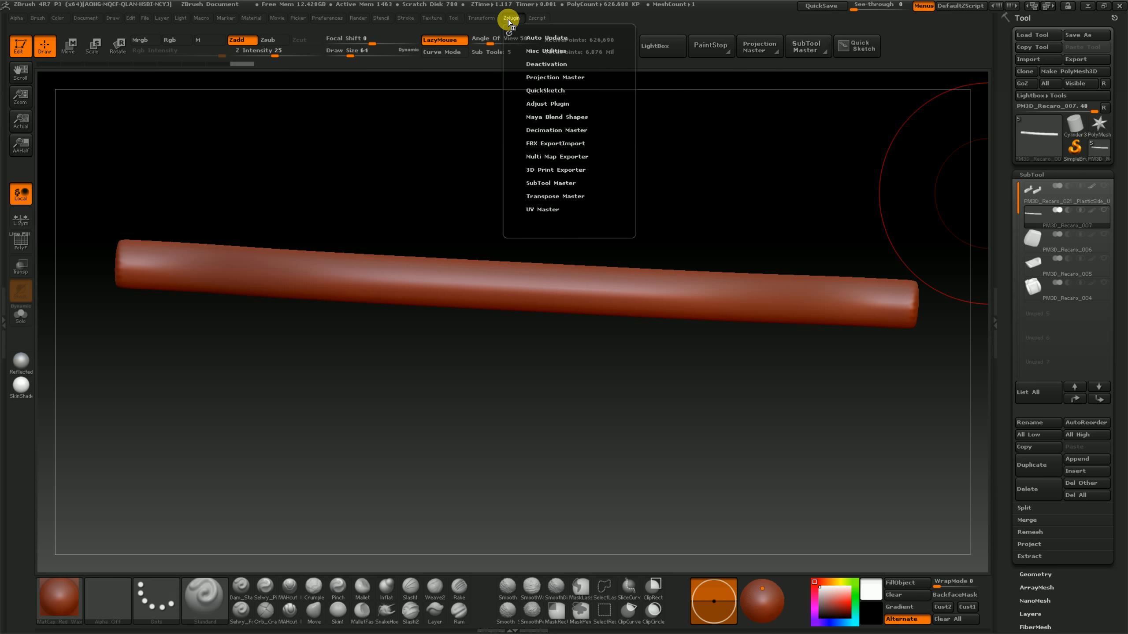
click(511, 34)
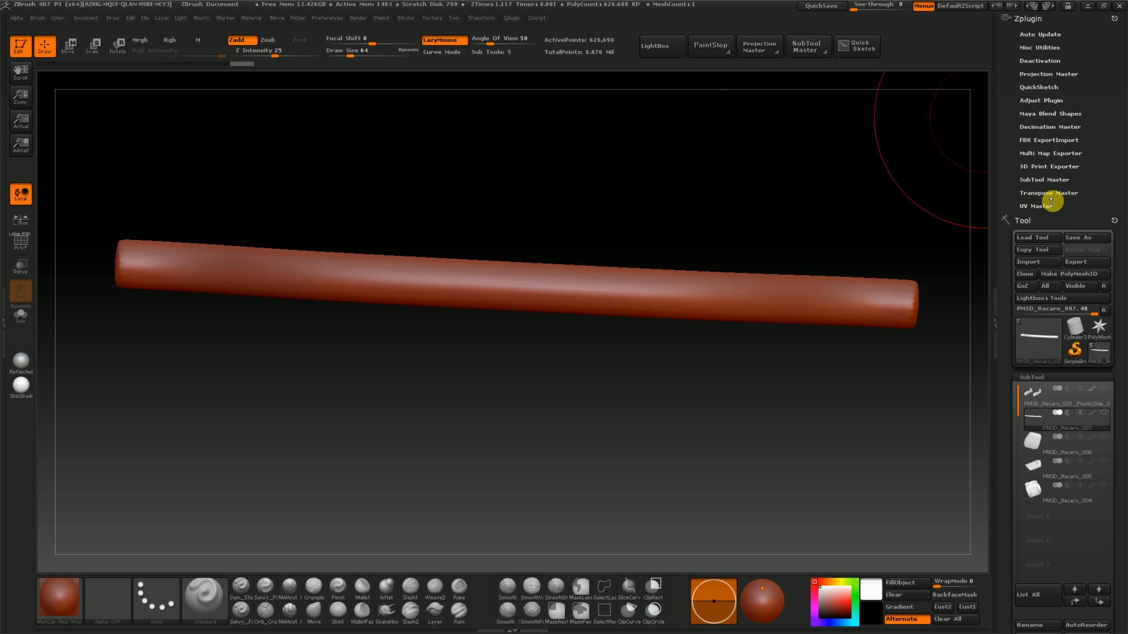
click(1037, 206)
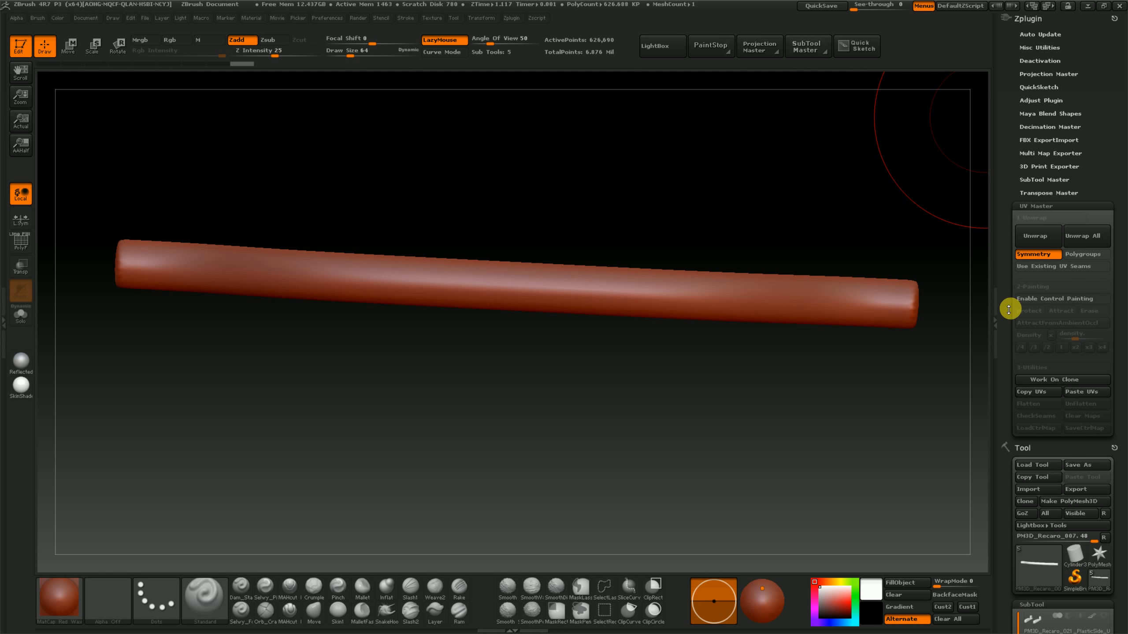
drag(1008, 311, 1007, 265)
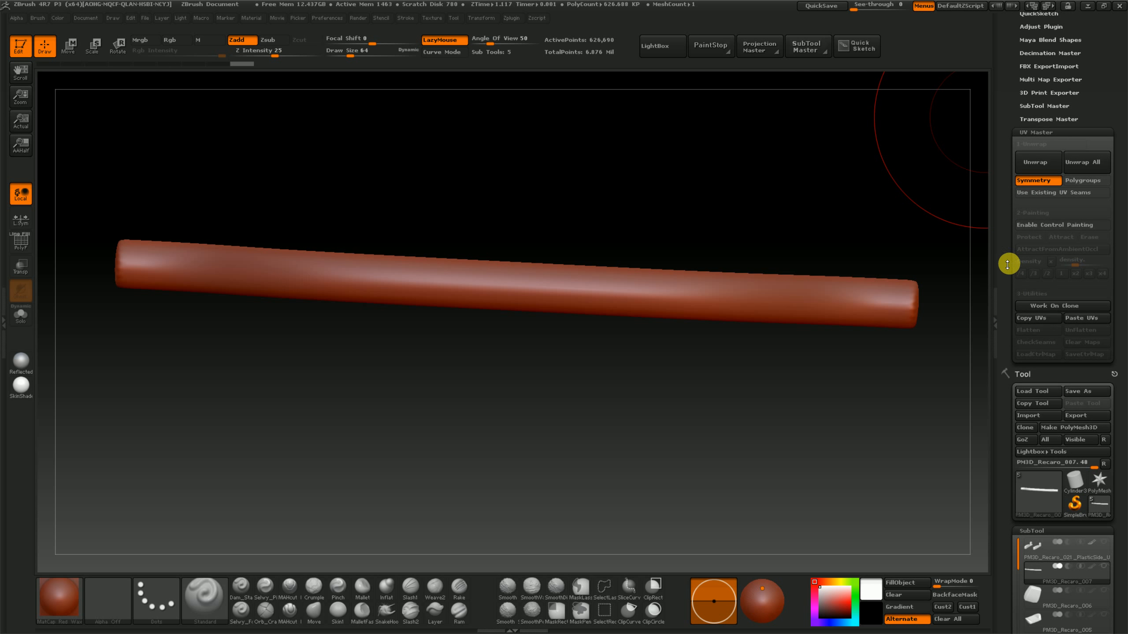
click(1064, 306)
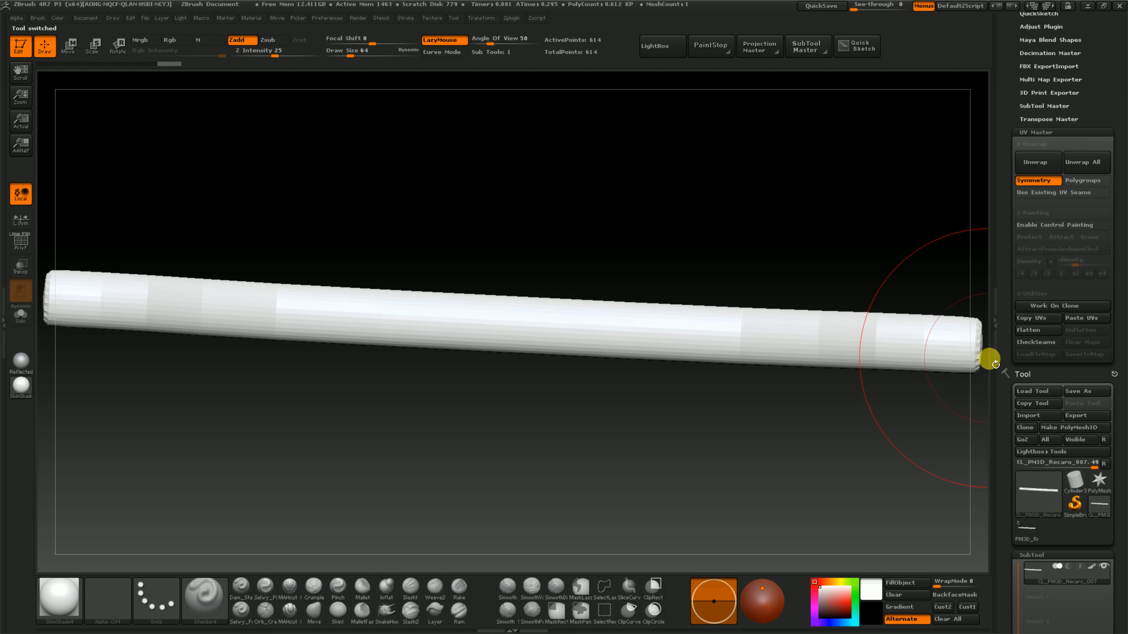
Compare the original high-resolution bar with its low-resolution clone, ending with the clone active.
drag(1002, 501, 1008, 463)
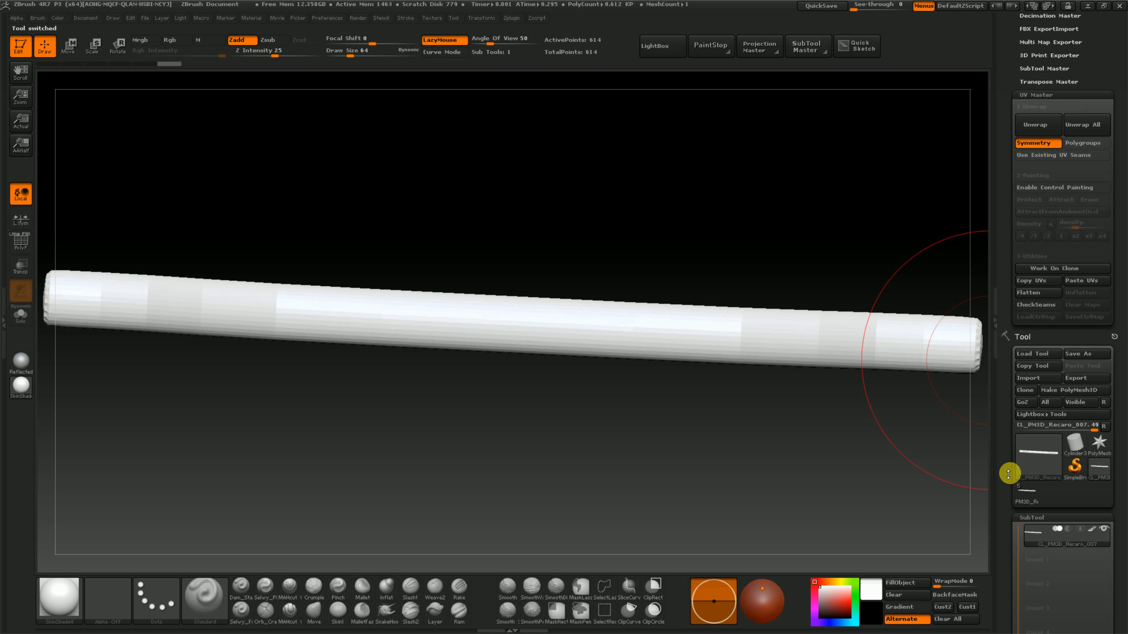
click(1028, 496)
mouse_move(1028, 498)
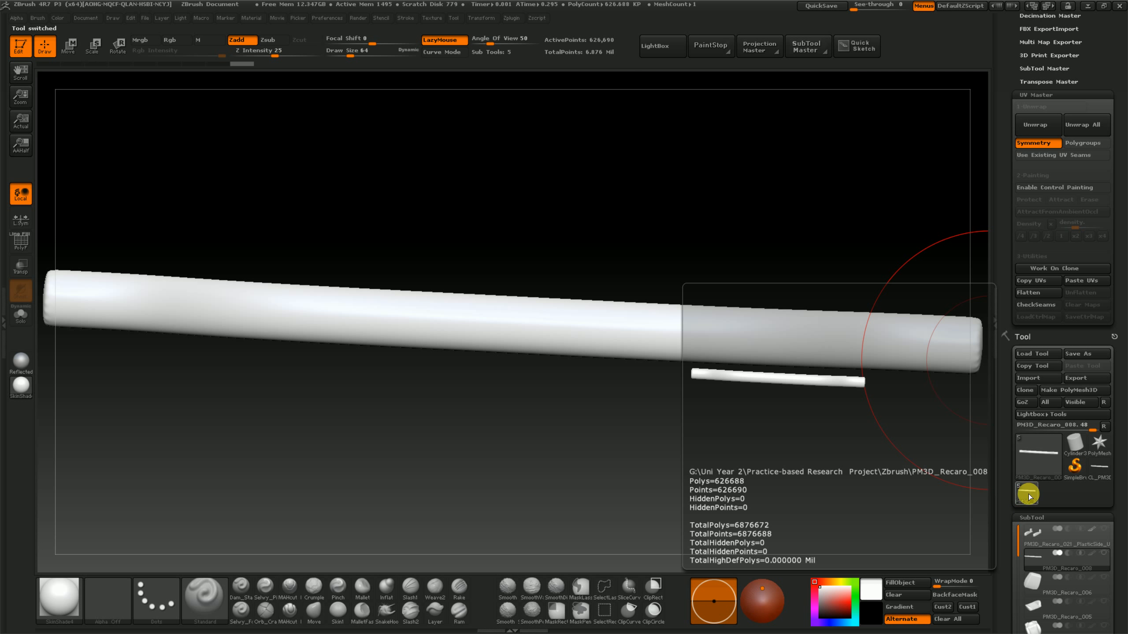
click(1036, 458)
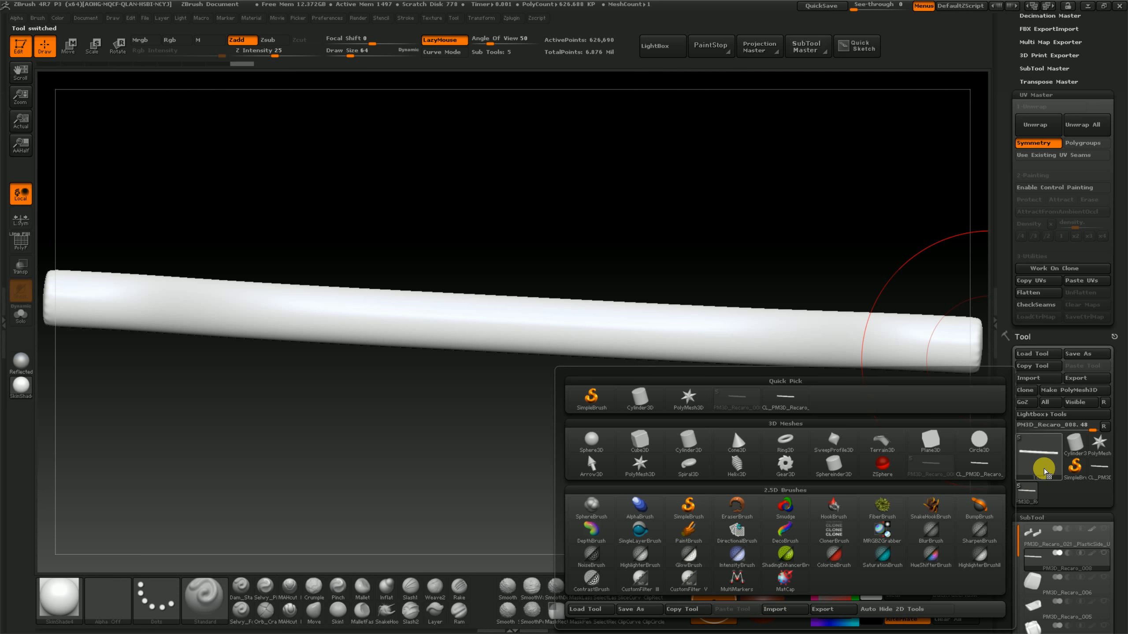
click(1093, 471)
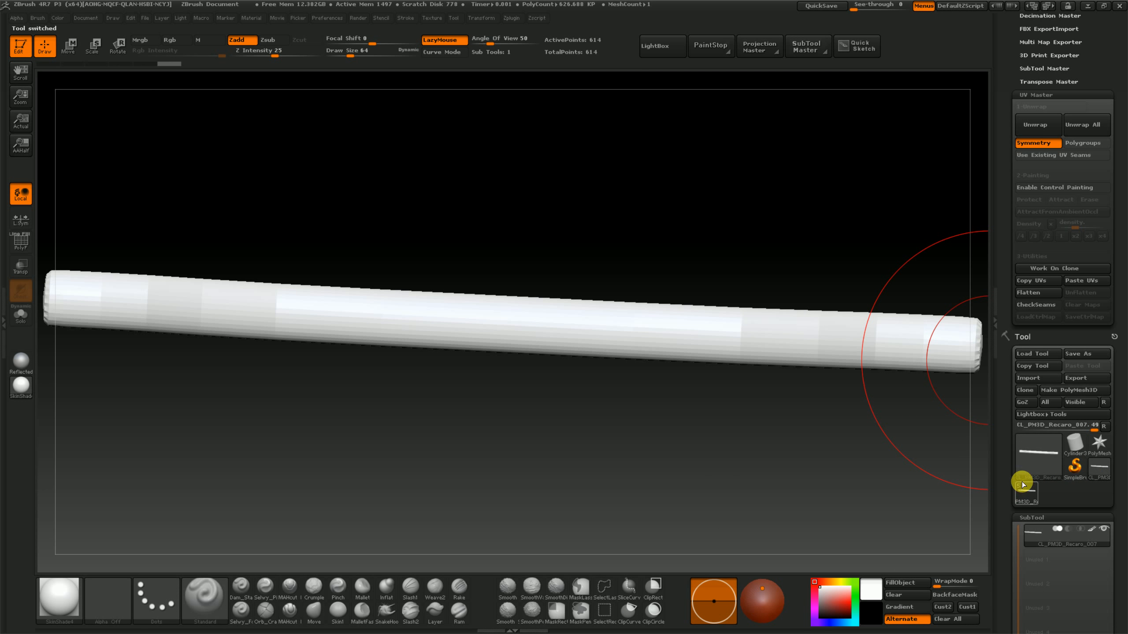
Enable control painting for the bar clone in UV Master and activate Protect painting.
drag(1006, 451, 1003, 520)
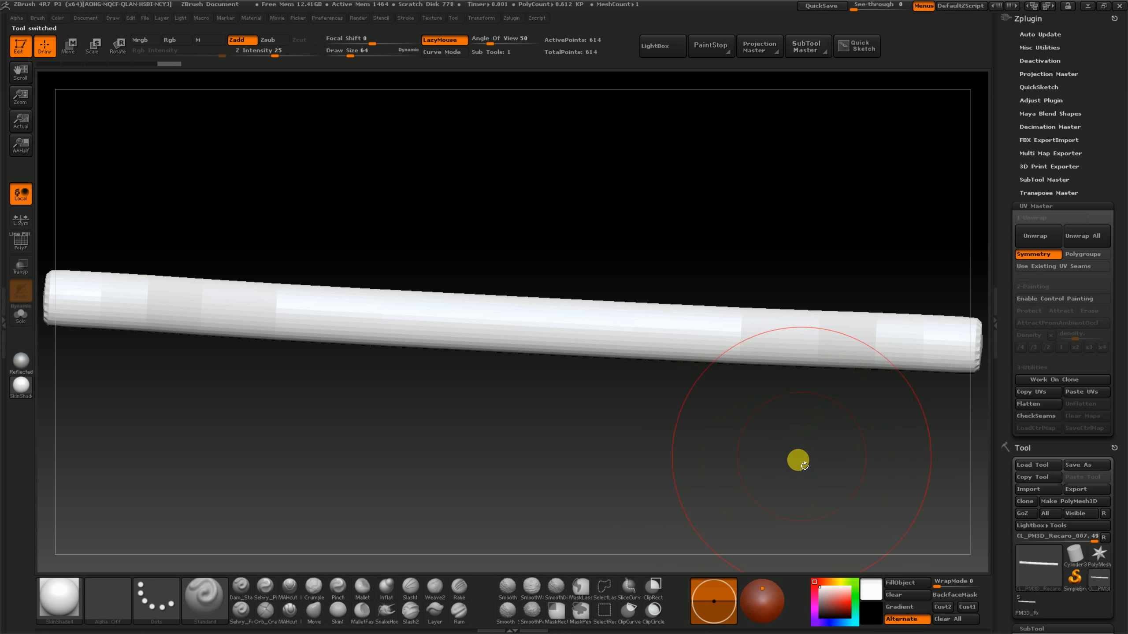
key(ctrl)
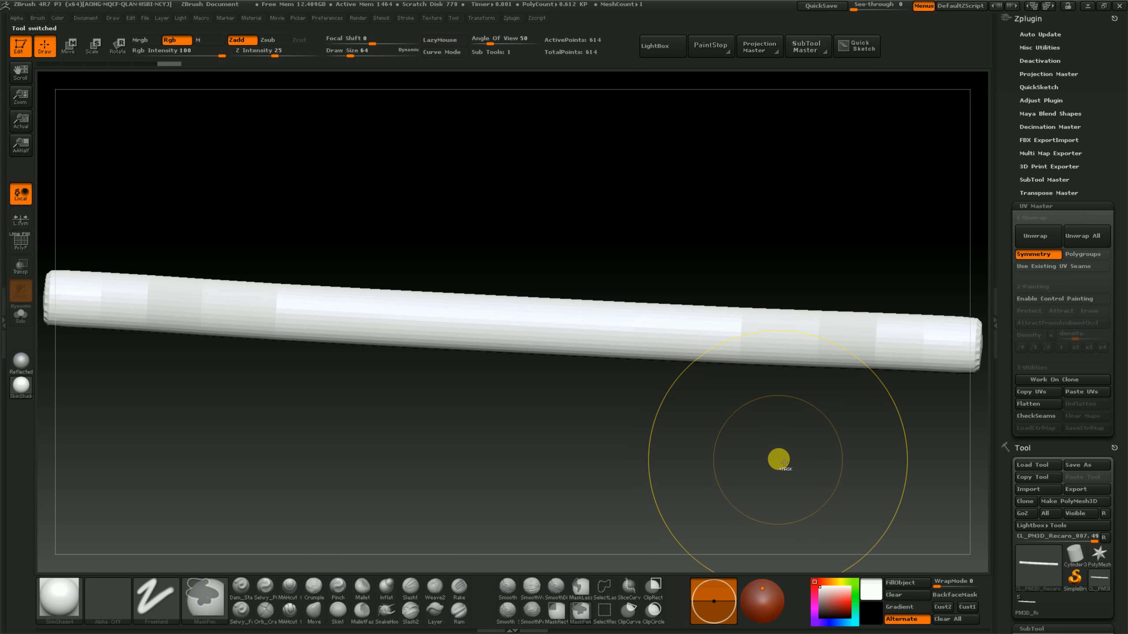
mouse_move(785, 454)
ctrl+right_down()
mouse_move(773, 459)
mouse_move(764, 444)
ctrl+right_up()
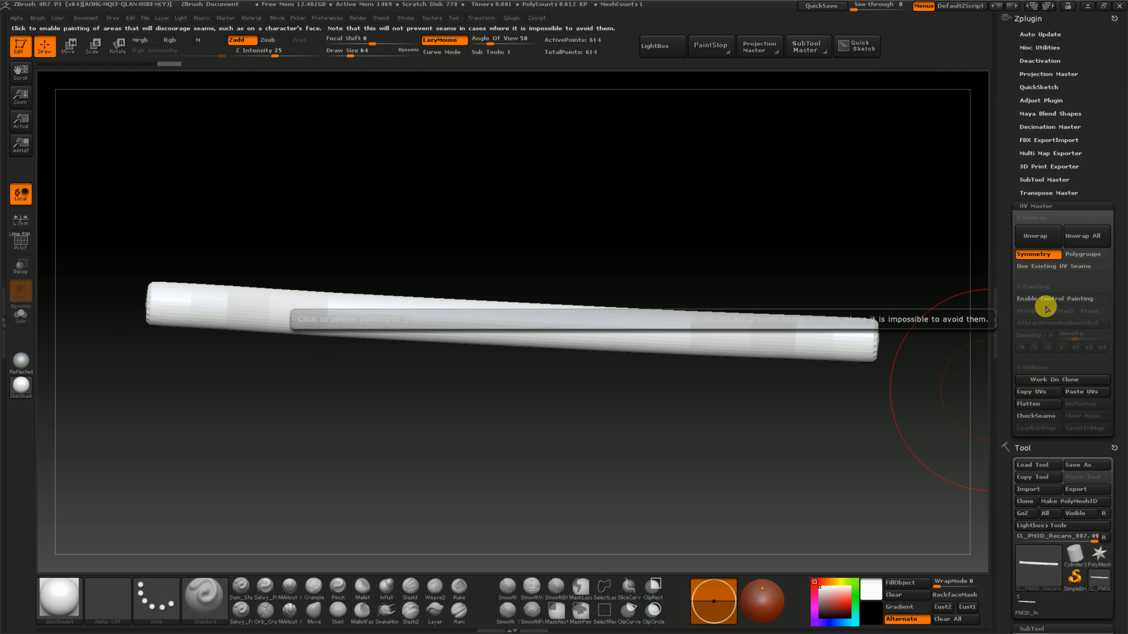
click(1035, 299)
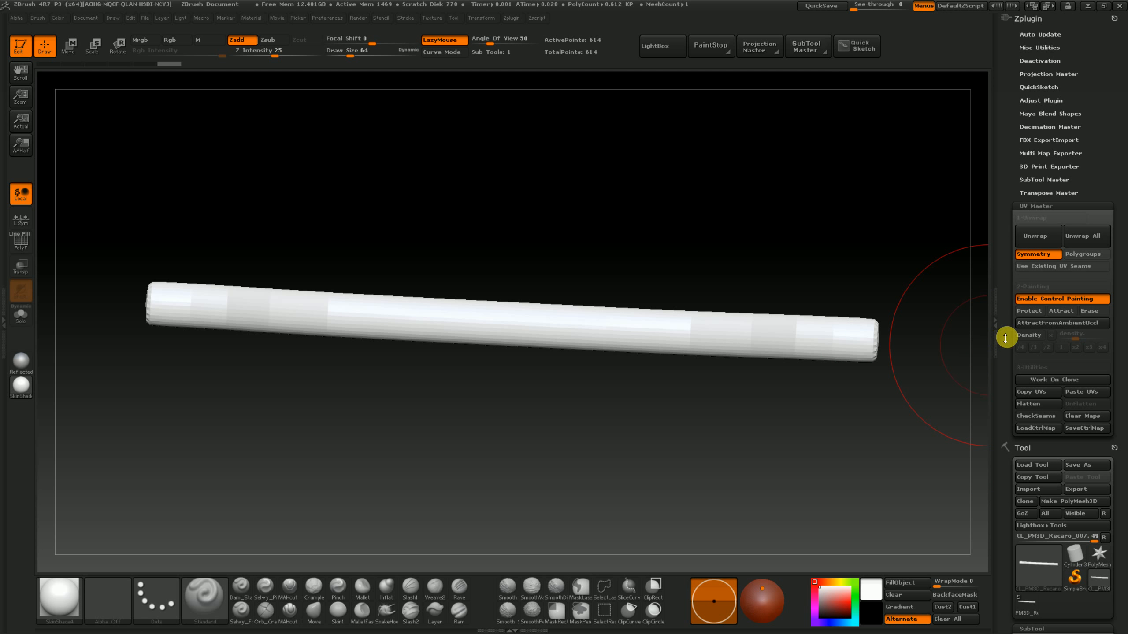
click(1028, 310)
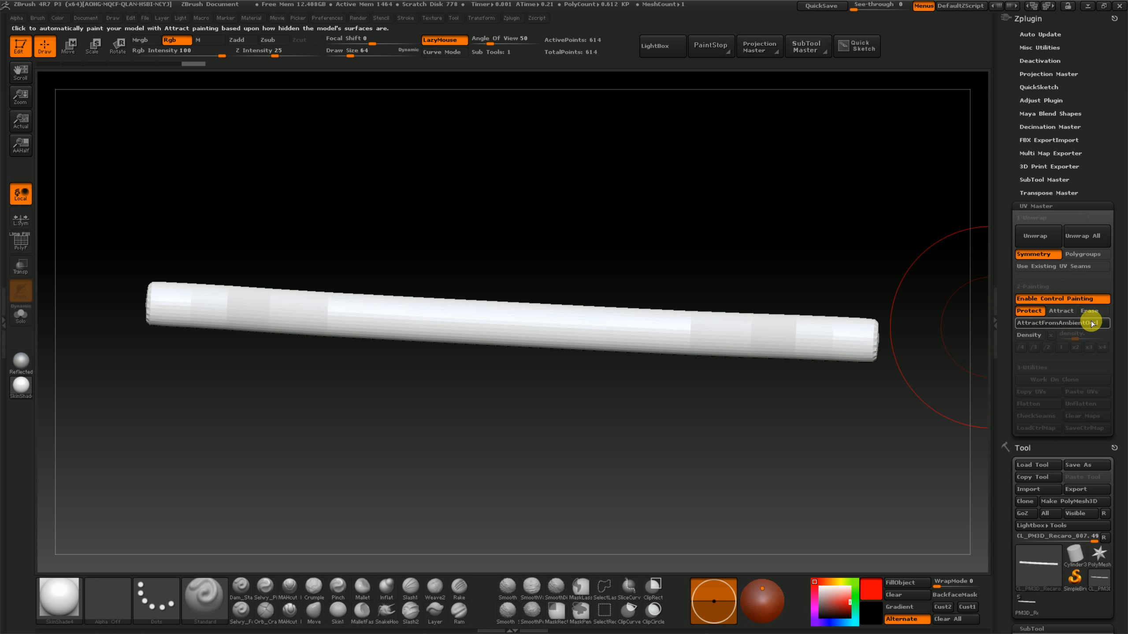
click(1061, 312)
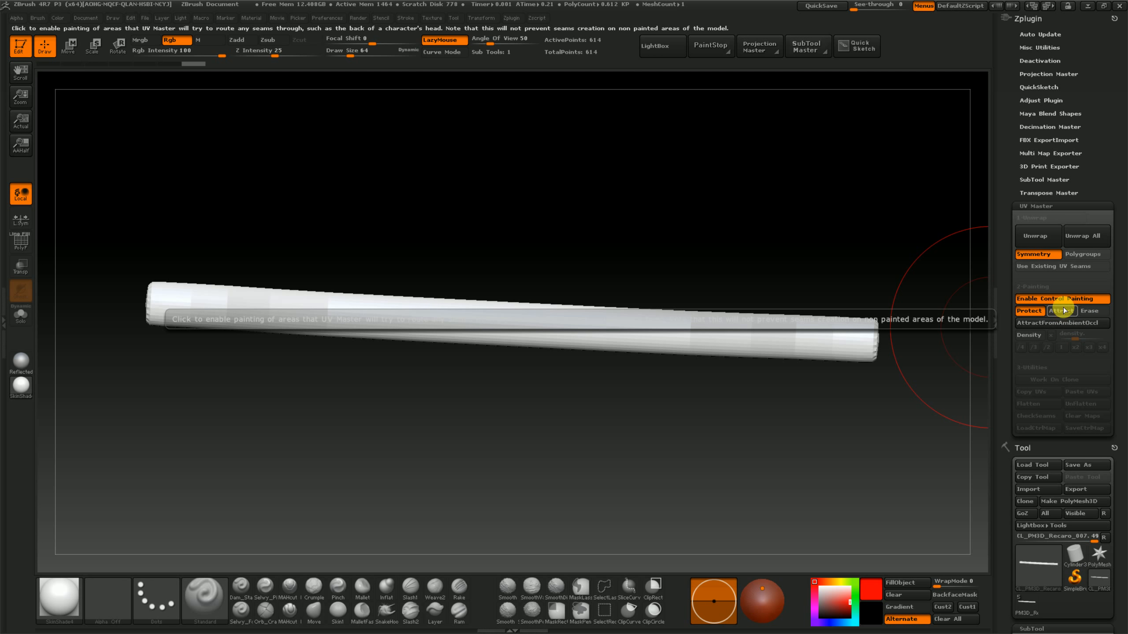
Paint the entire bar clone, including both end caps, with the Protect control brush.
click(1028, 311)
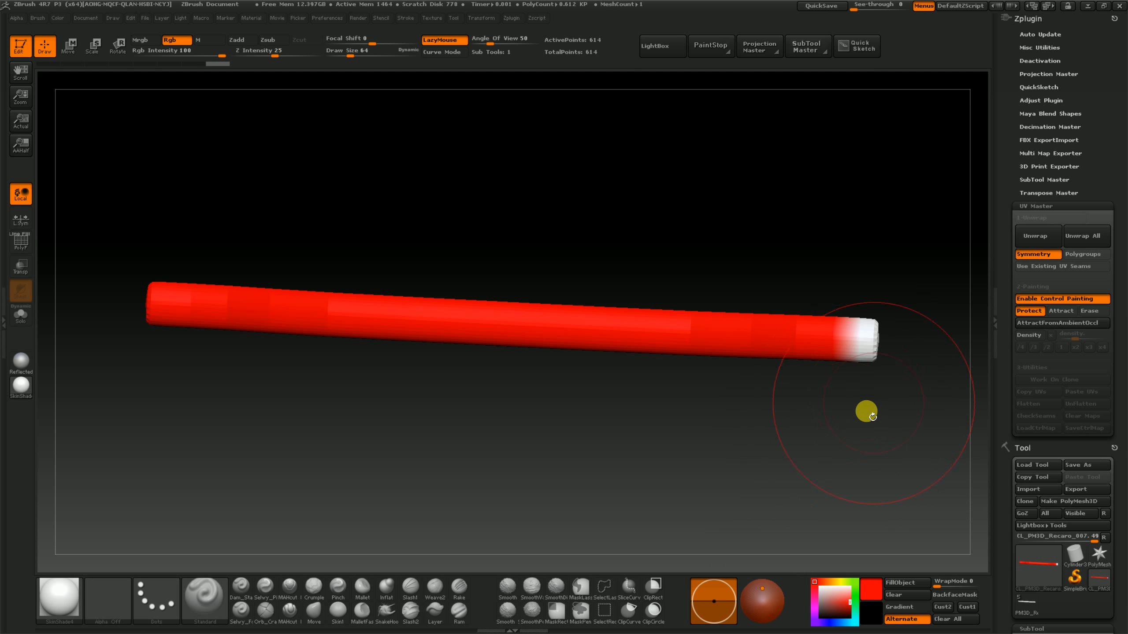
mouse_move(856, 423)
mouse_down()
mouse_move(838, 423)
mouse_move(848, 428)
mouse_move(884, 361)
mouse_move(858, 337)
mouse_move(764, 336)
mouse_up()
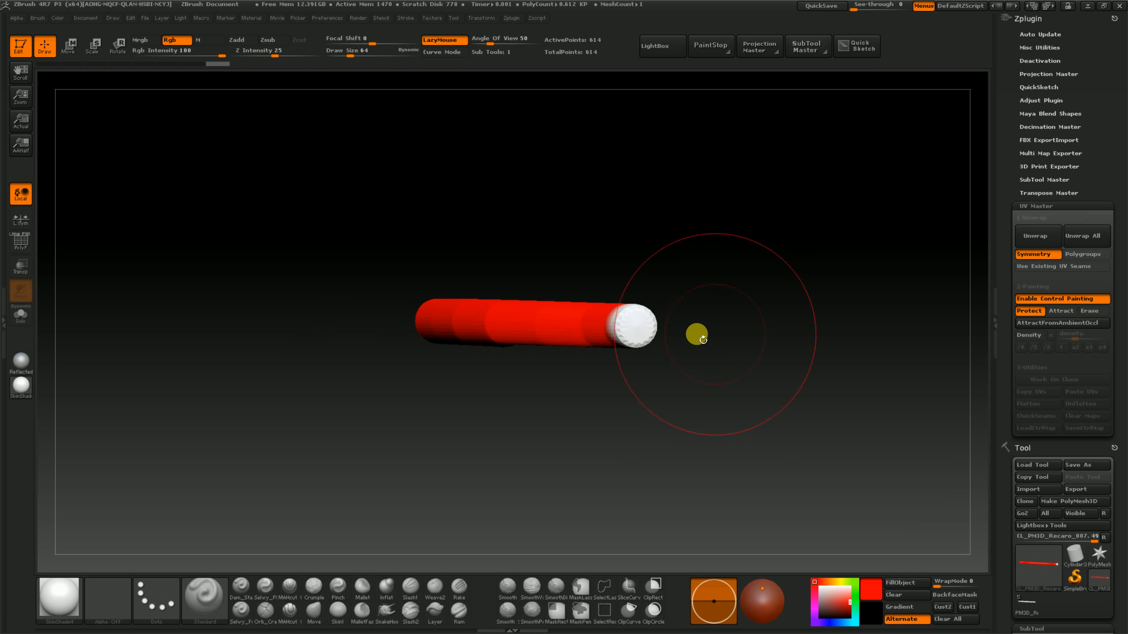
mouse_move(629, 337)
mouse_down()
mouse_move(657, 333)
mouse_move(647, 257)
mouse_up()
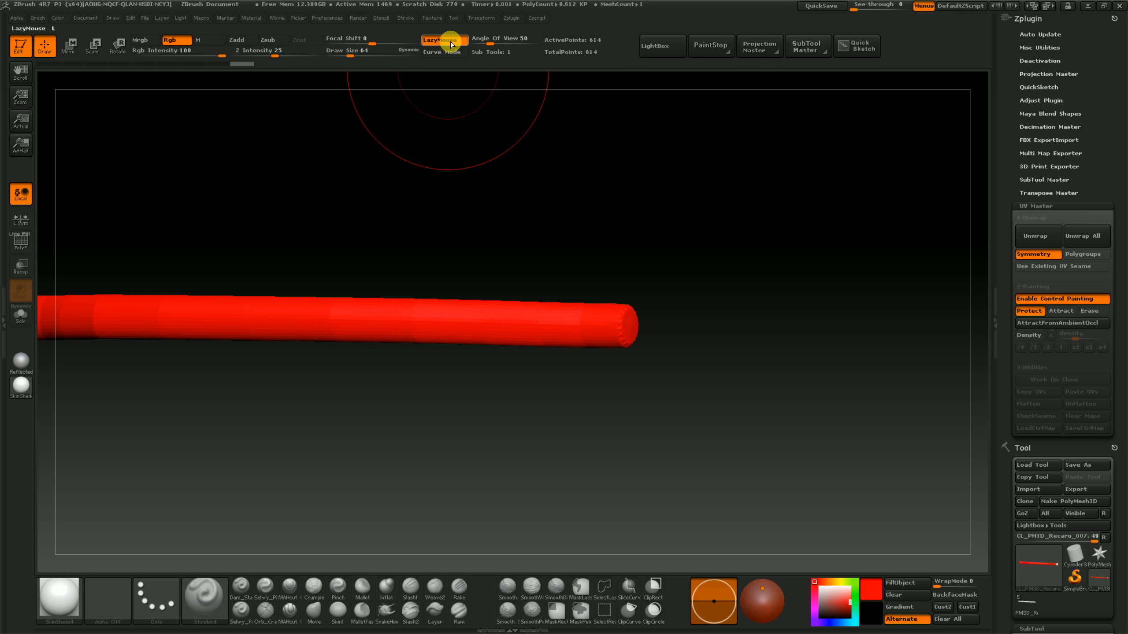
Prepare the brush for seam painting on the bar with LazyMouse off, Draw Size 4 and Attract painting active.
click(450, 43)
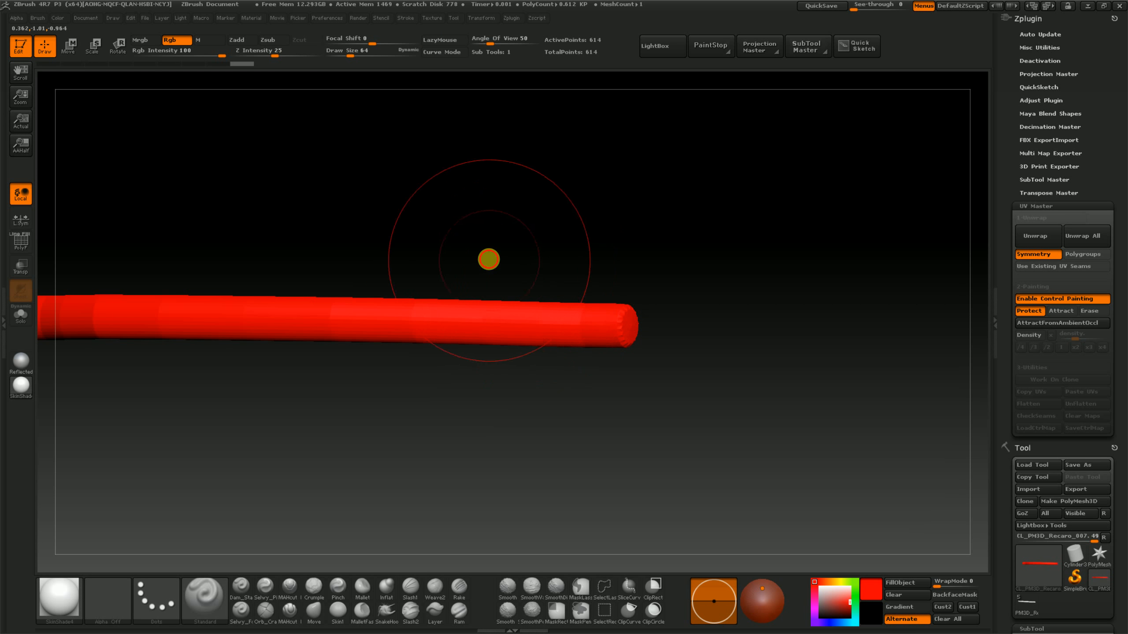
alt+drag(489, 260, 707, 254)
mouse_move(463, 234)
alt+mouse_down()
mouse_move(604, 234)
mouse_move(481, 247)
mouse_move(491, 234)
mouse_move(481, 236)
mouse_move(478, 262)
mouse_move(454, 255)
mouse_move(476, 250)
alt+mouse_up()
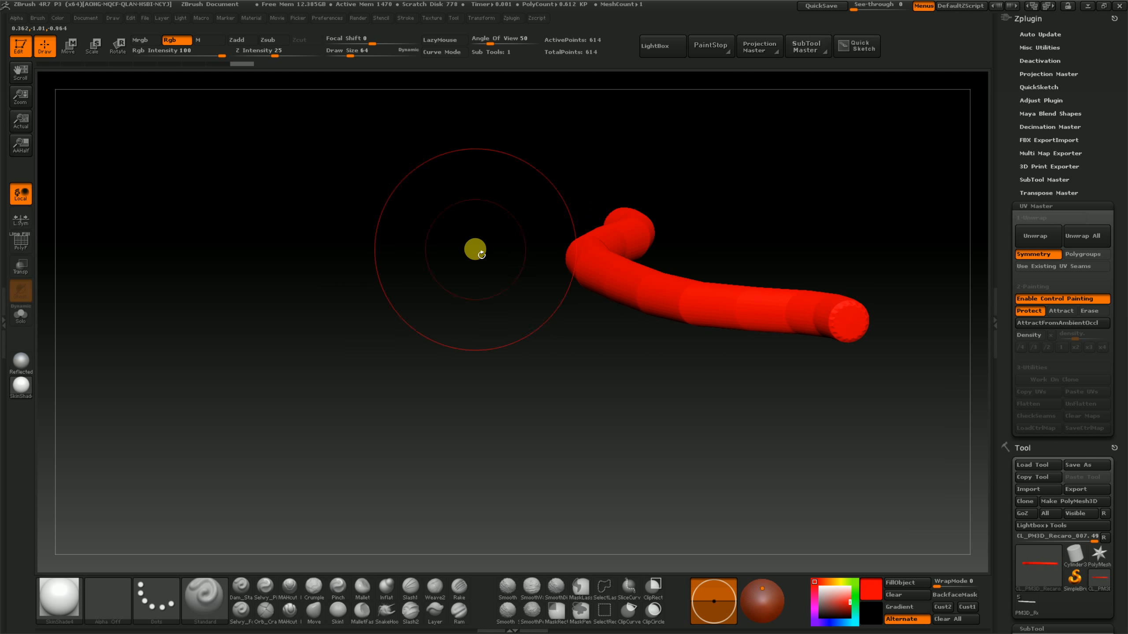
key(s)
drag(875, 399, 849, 400)
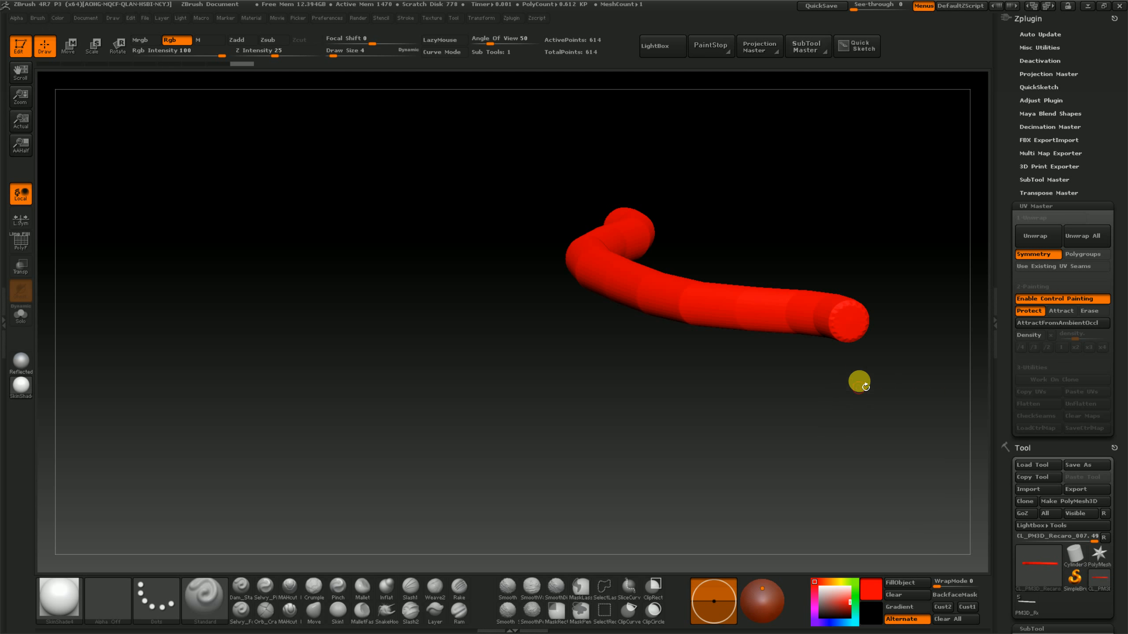
click(1058, 311)
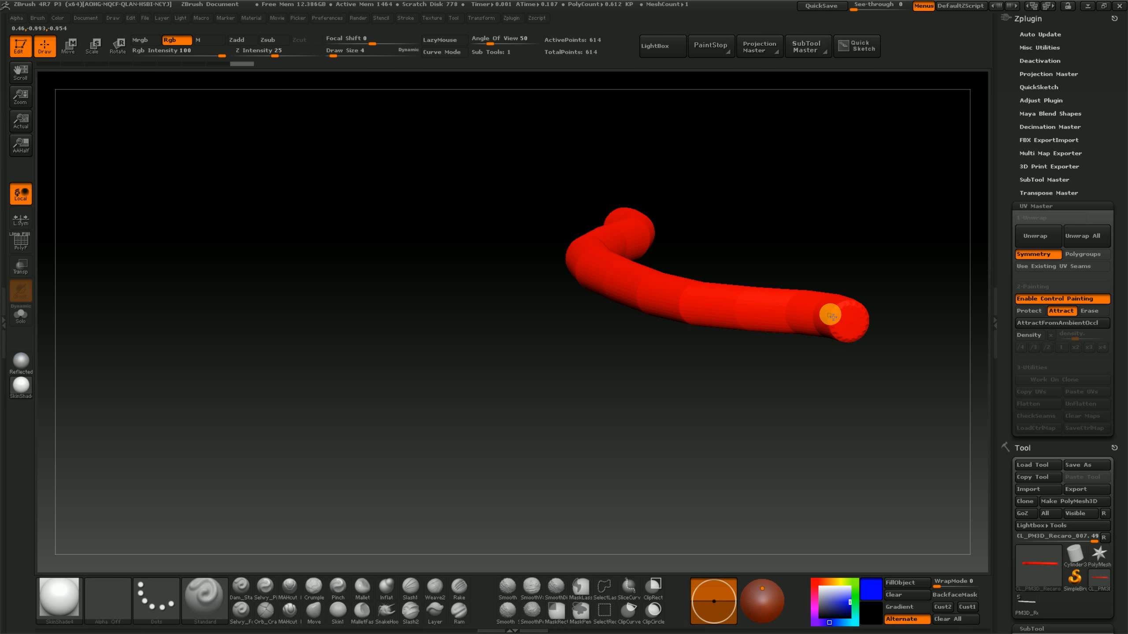
Try to paint an Attract stroke along the bar starting at one end cap, and undo it.
drag(776, 265, 426, 279)
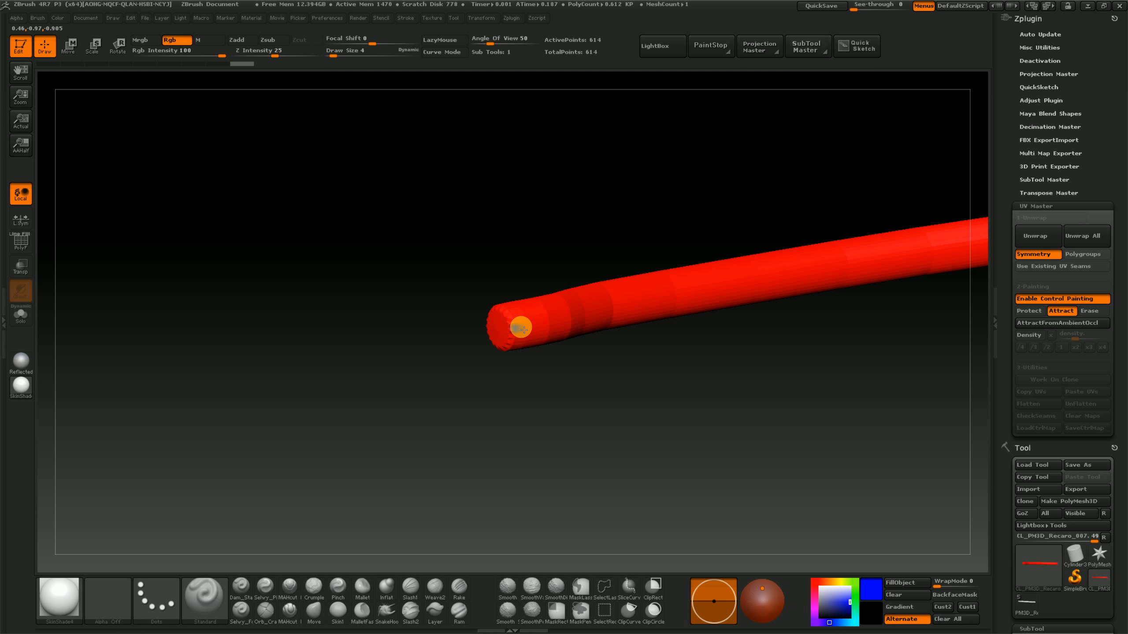
drag(522, 329, 608, 312)
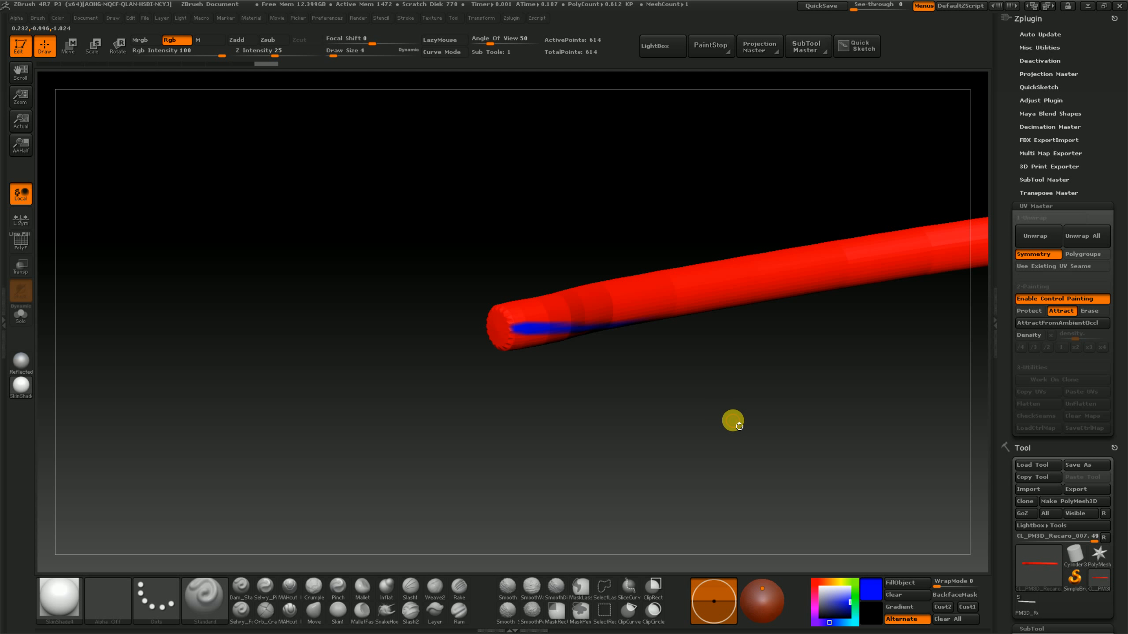
key(ctrl+z)
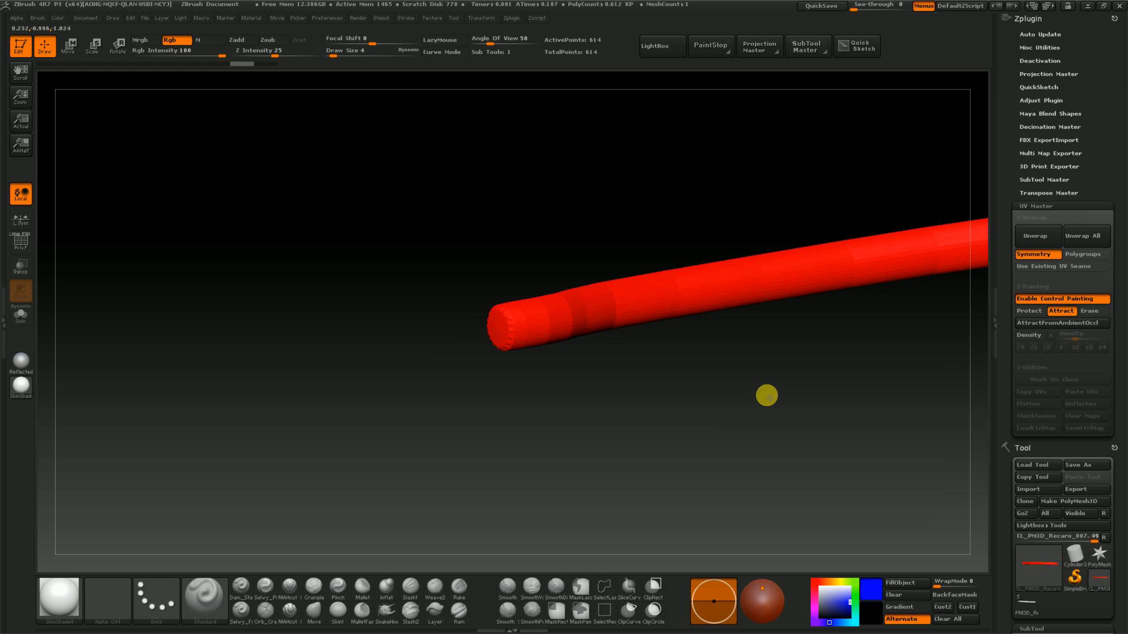
Paint one Attract line along the full length of the bar from end to end.
drag(763, 393, 758, 395)
drag(836, 388, 452, 387)
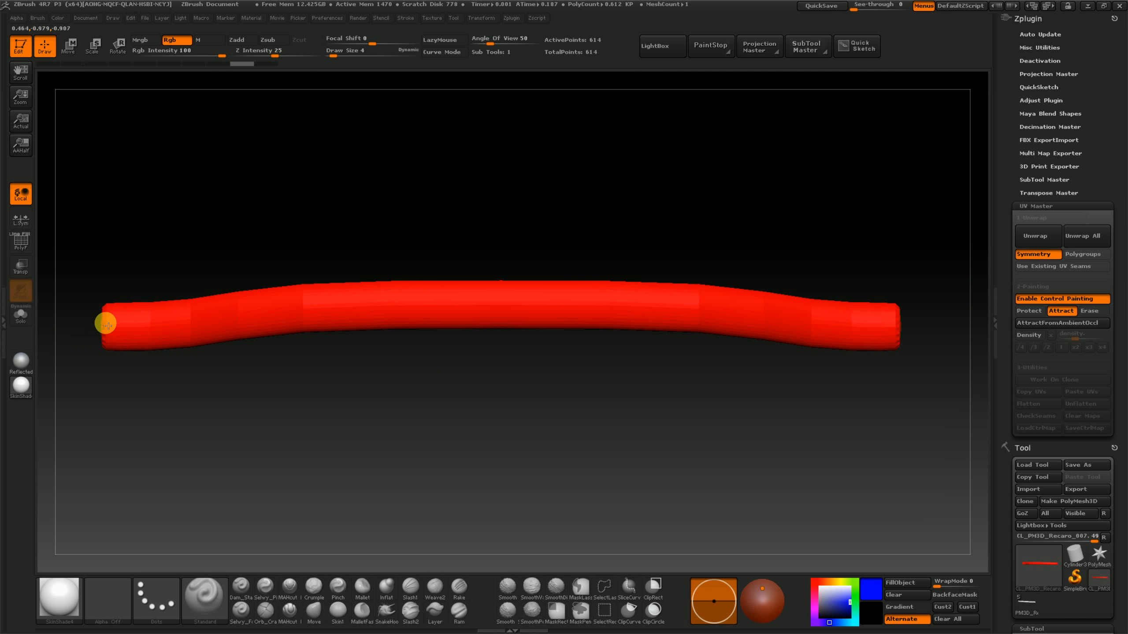
mouse_move(116, 320)
mouse_down()
mouse_move(533, 315)
mouse_move(899, 328)
mouse_up()
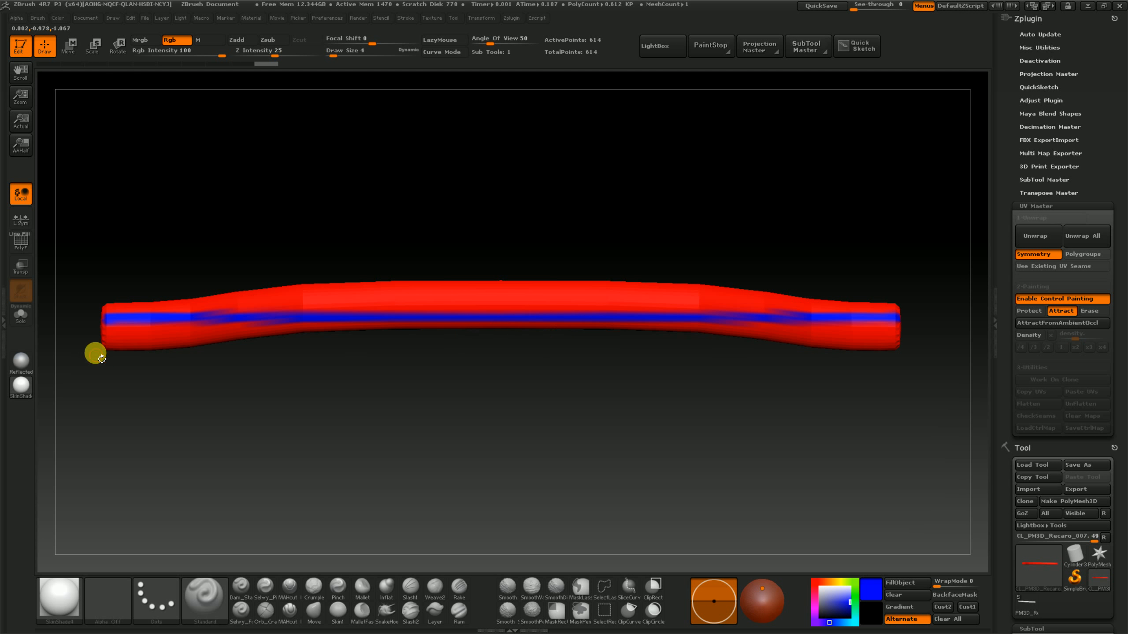
Try to paint an Attract seam around the rim of one end cap at Draw Size 4, and undo the stroke.
drag(481, 378, 368, 348)
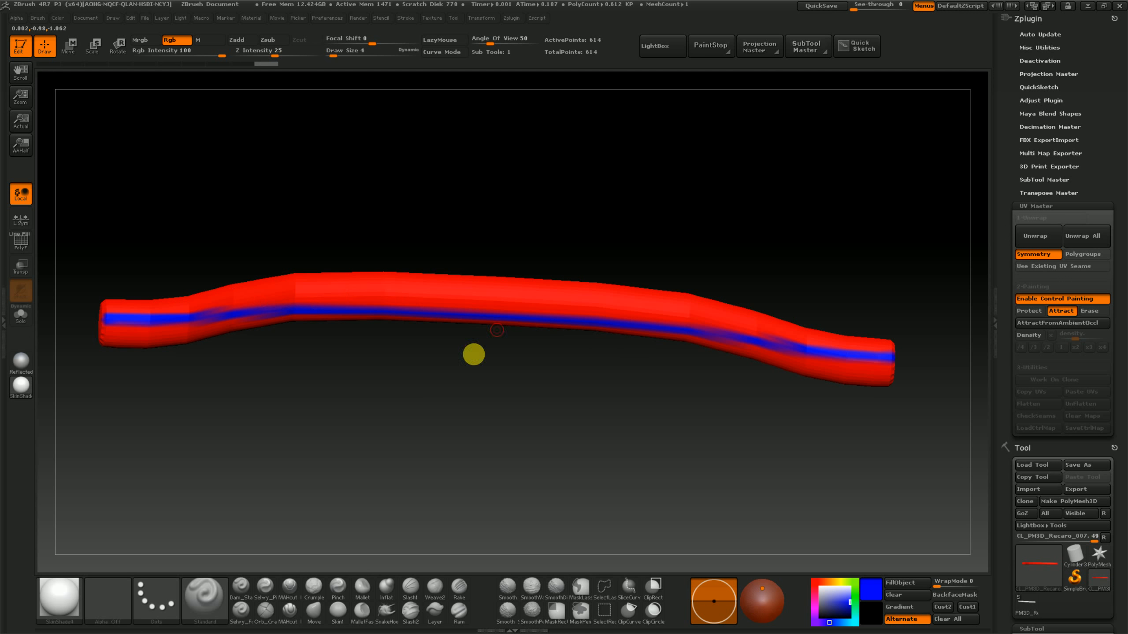
drag(284, 398, 505, 483)
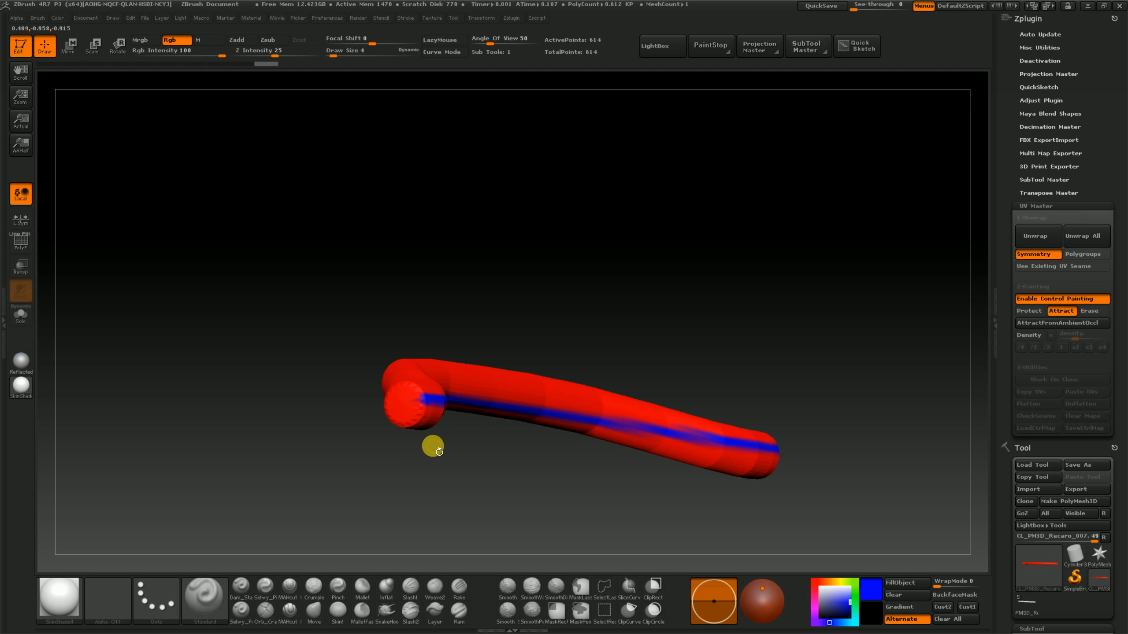
key(ctrl)
ctrl+right_drag(420, 450, 542, 550)
ctrl+right_drag(469, 422, 544, 482)
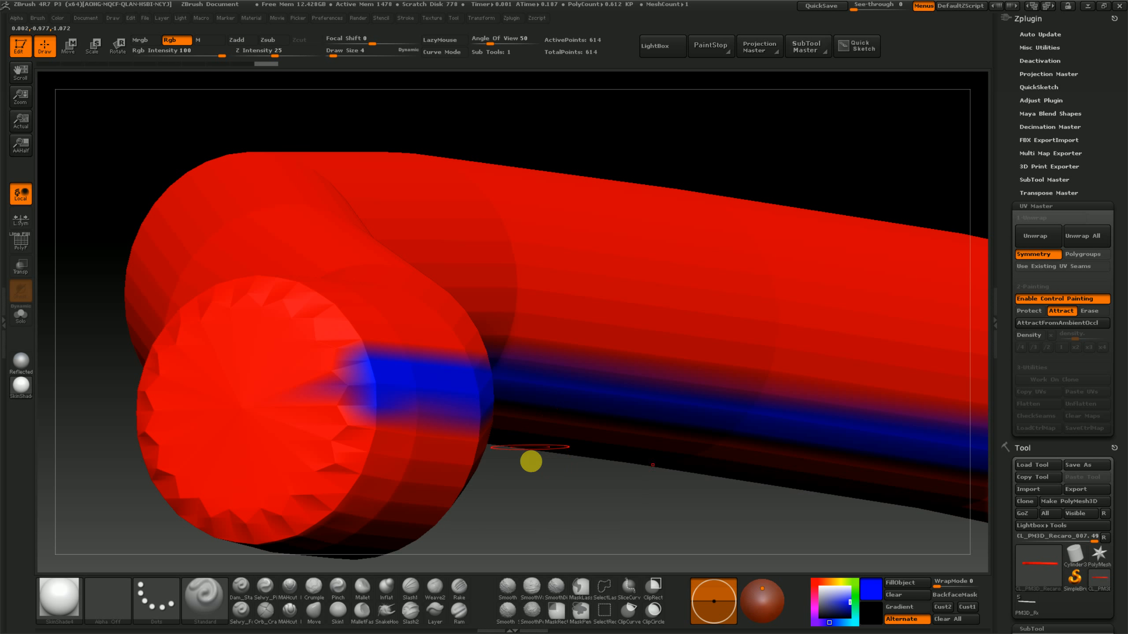
alt+drag(537, 471, 664, 443)
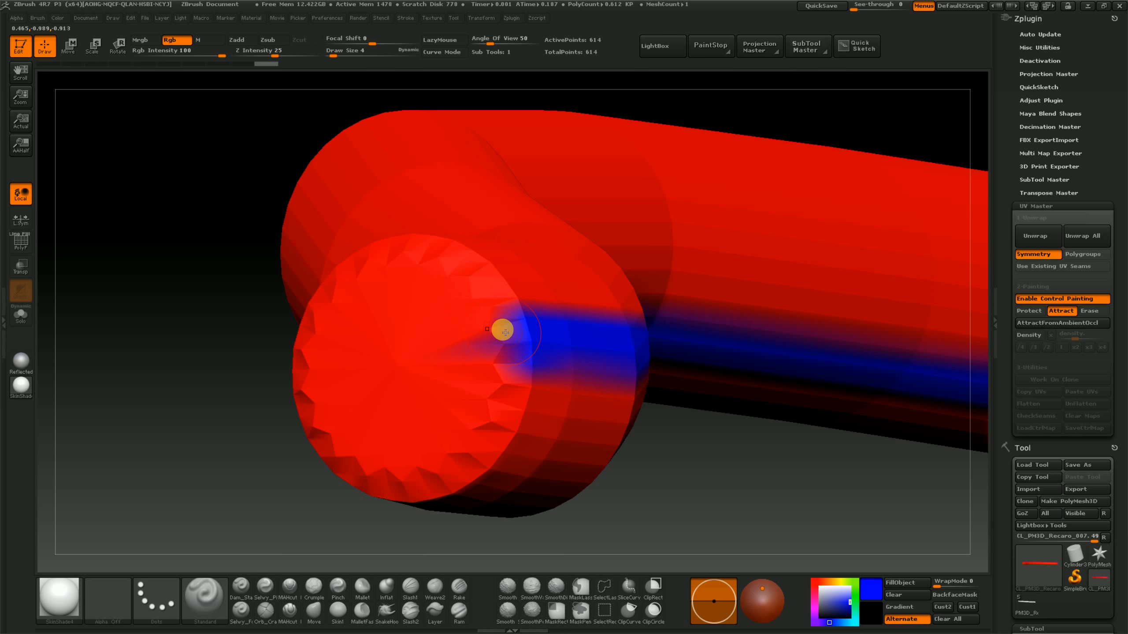
mouse_move(505, 331)
mouse_down()
mouse_move(493, 298)
mouse_move(461, 267)
mouse_move(404, 255)
mouse_up()
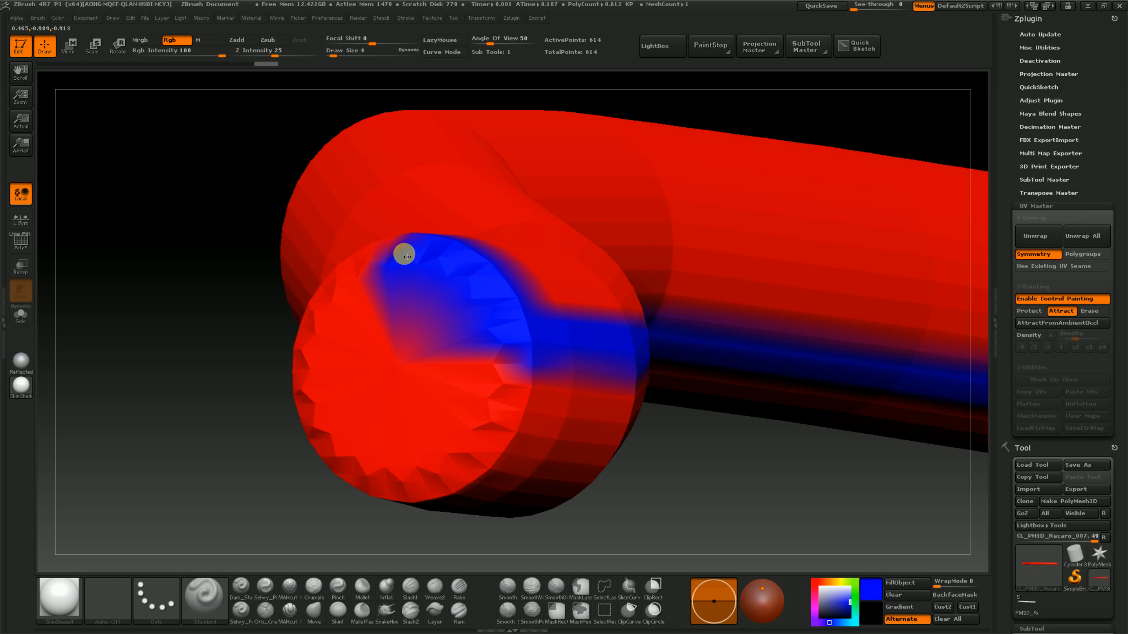
key(ctrl+z)
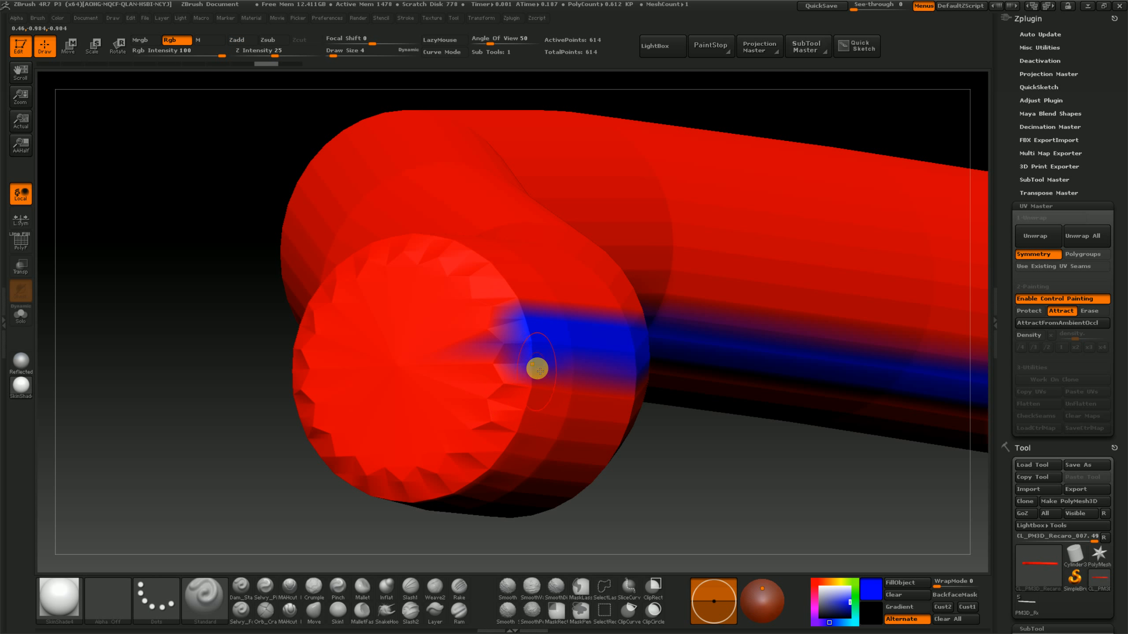
Set the Draw Size to 1 and paint an Attract ring around the rim of that end cap.
key(s)
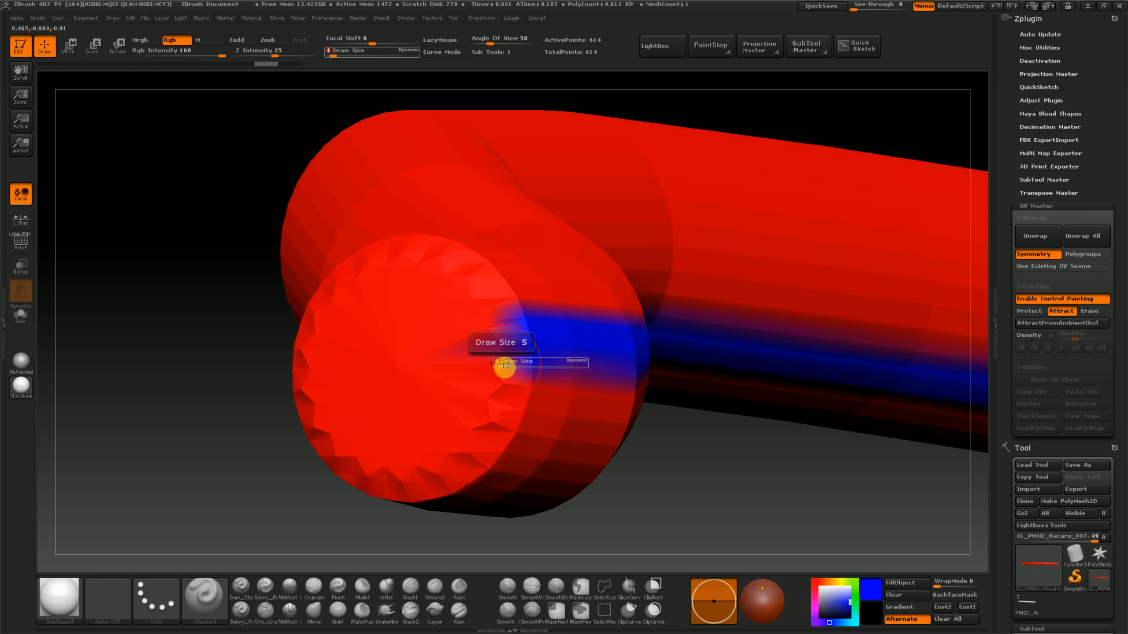
mouse_move(511, 300)
mouse_down()
mouse_move(468, 247)
mouse_move(415, 235)
mouse_up()
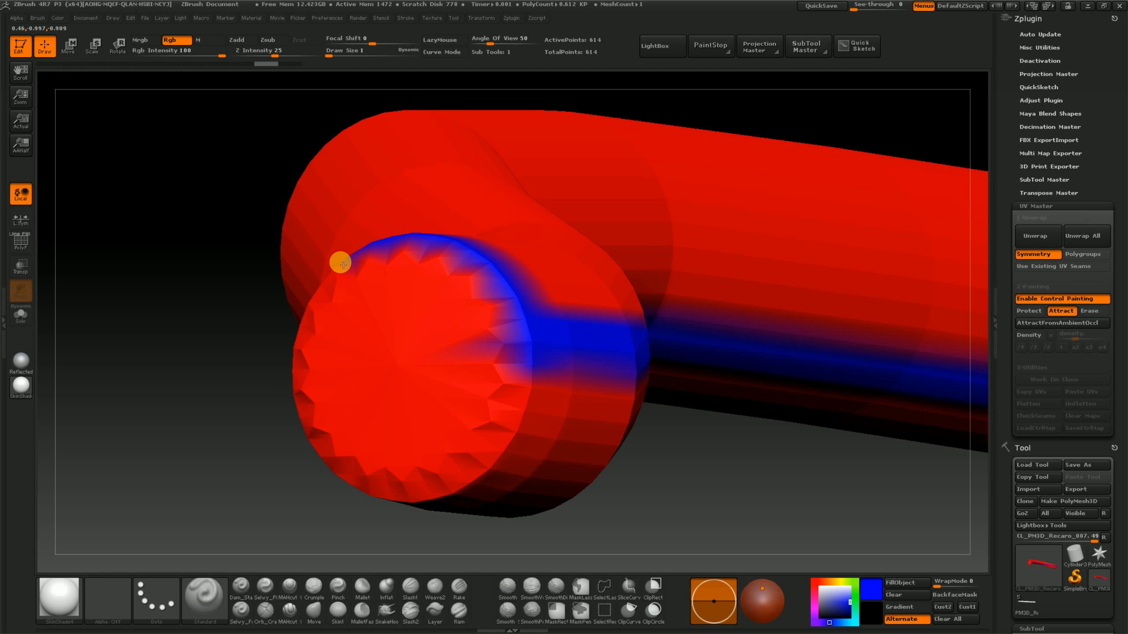
drag(220, 313, 264, 342)
mouse_move(385, 260)
mouse_down()
mouse_move(330, 334)
mouse_move(320, 394)
mouse_move(320, 435)
mouse_move(364, 491)
mouse_up()
drag(539, 509, 441, 413)
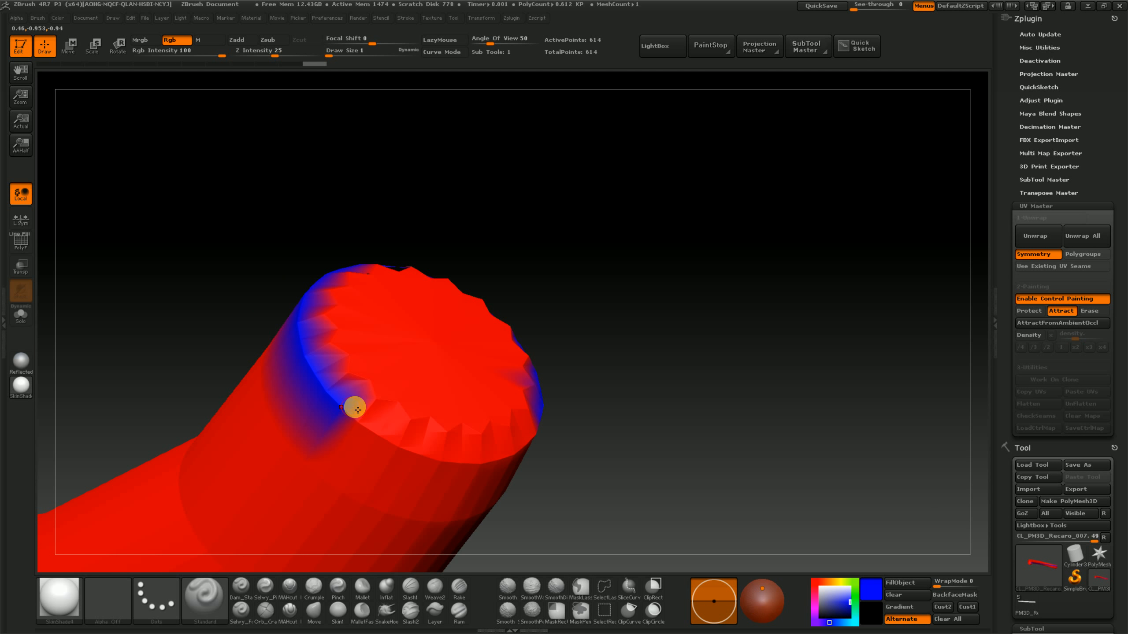
mouse_move(355, 423)
mouse_down()
mouse_move(415, 453)
mouse_move(467, 456)
mouse_move(539, 429)
mouse_up()
mouse_move(667, 433)
mouse_down()
mouse_move(629, 453)
mouse_move(642, 423)
mouse_move(604, 415)
mouse_move(722, 395)
mouse_move(524, 187)
mouse_move(758, 317)
mouse_move(808, 292)
mouse_move(574, 184)
mouse_move(768, 227)
mouse_move(819, 290)
mouse_move(801, 224)
mouse_move(804, 284)
mouse_up()
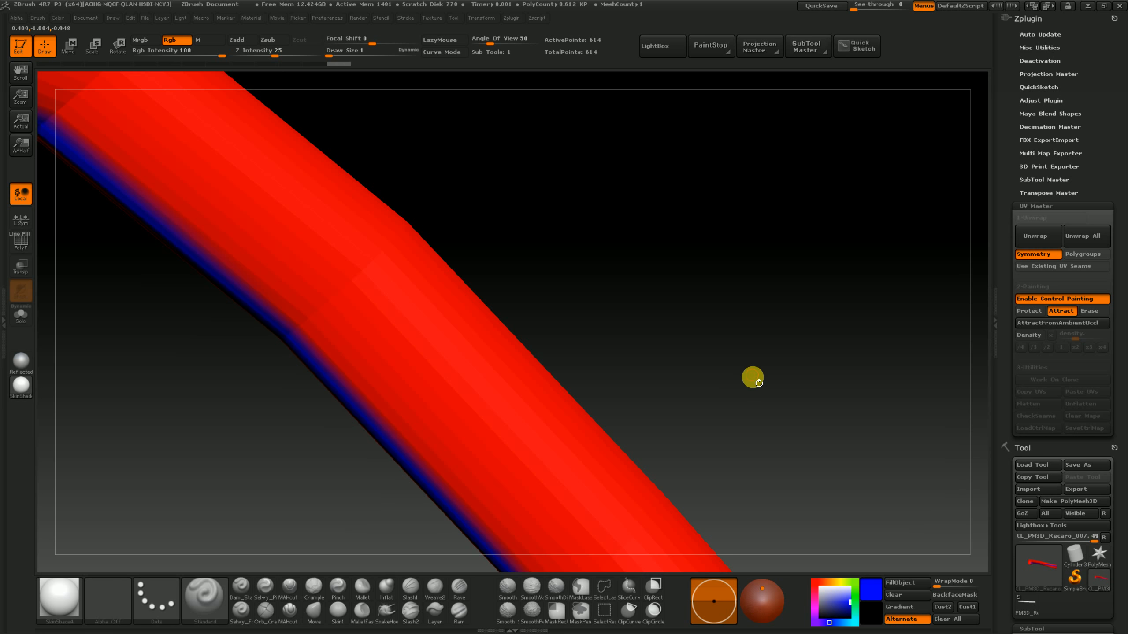
Paint a matching Attract ring around the rim of the bar's opposite end cap.
mouse_move(752, 377)
right_down()
mouse_move(743, 395)
mouse_move(689, 359)
mouse_move(702, 412)
mouse_move(634, 319)
right_up()
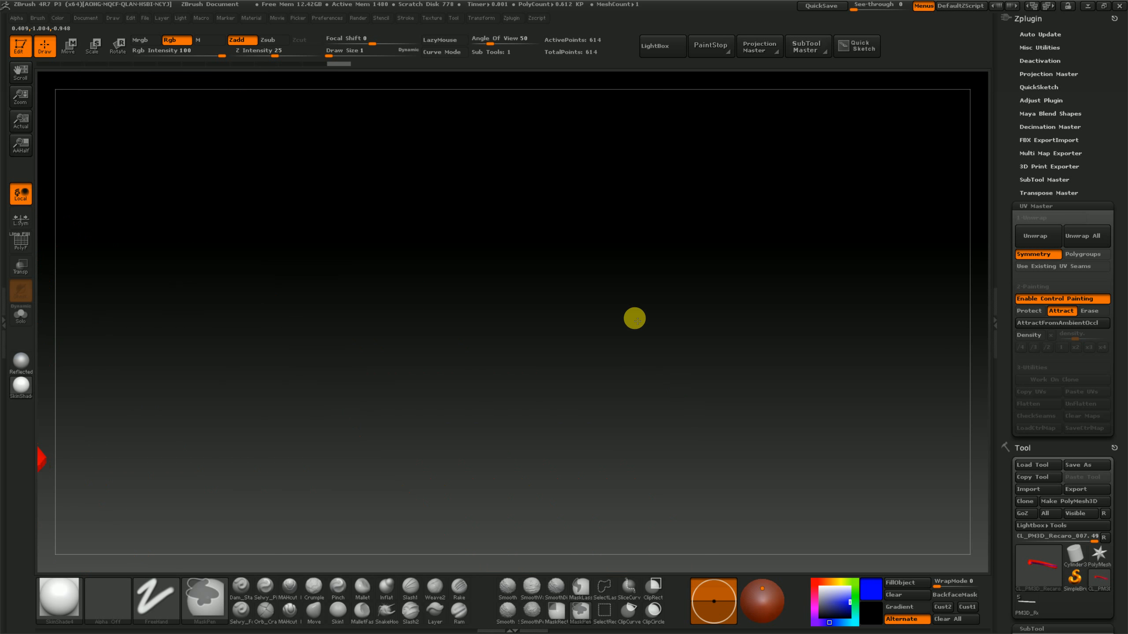
alt+right_drag(441, 405, 708, 342)
right_drag(505, 438, 359, 283)
right_drag(618, 379, 533, 365)
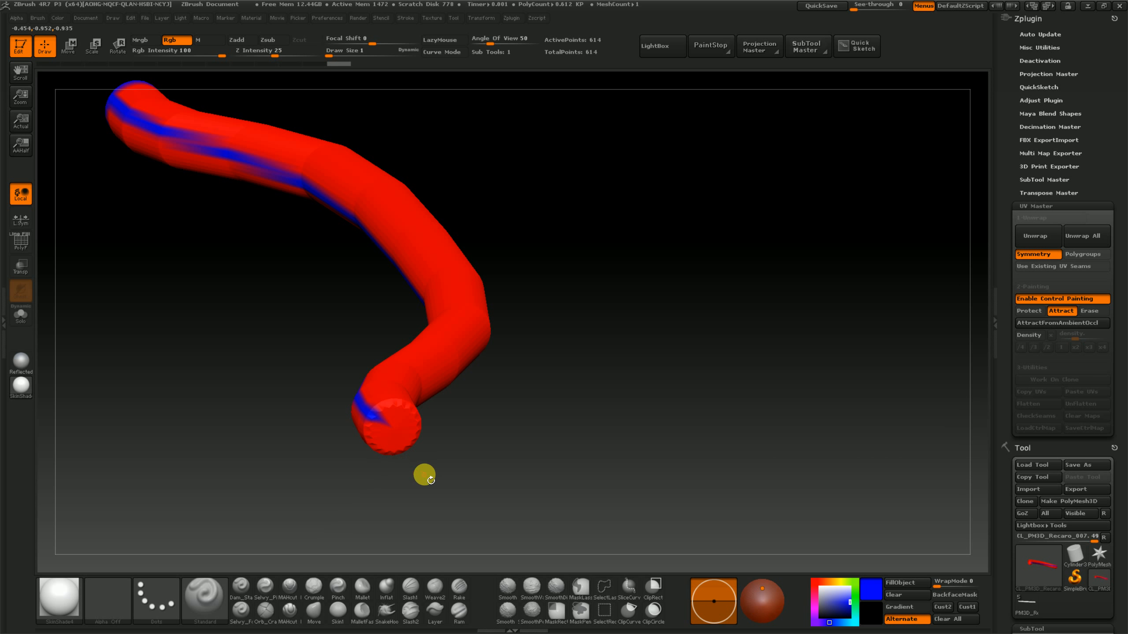
mouse_move(417, 428)
ctrl+right_down()
mouse_move(501, 488)
mouse_move(492, 410)
mouse_move(476, 443)
mouse_move(569, 357)
ctrl+right_up()
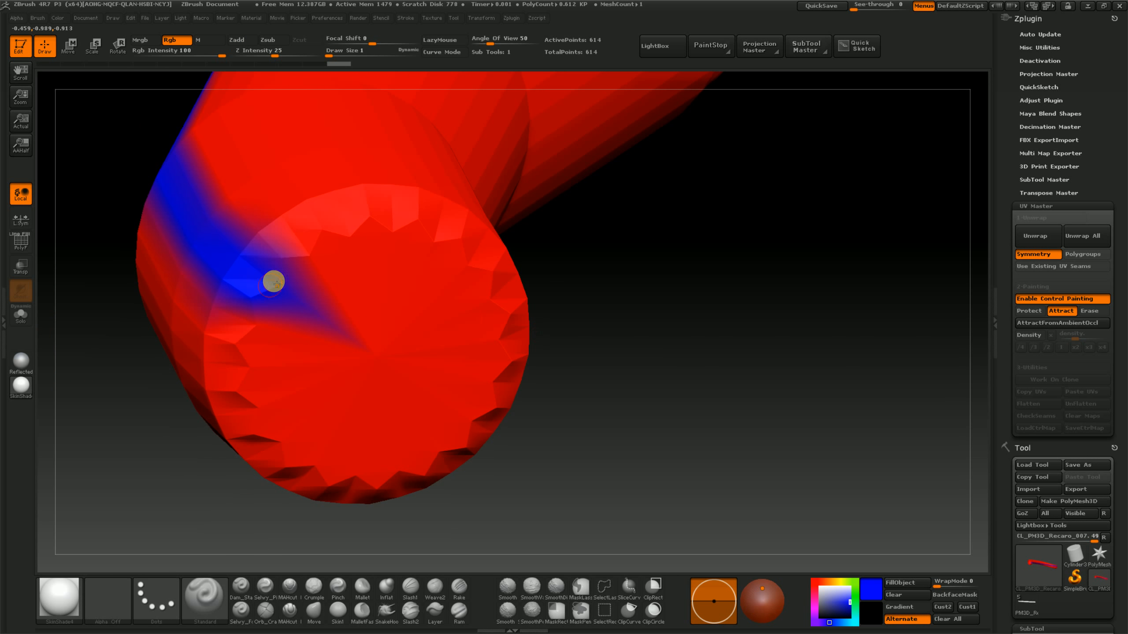
mouse_move(246, 242)
mouse_down()
mouse_move(315, 196)
mouse_move(440, 199)
mouse_move(428, 189)
mouse_move(498, 234)
mouse_up()
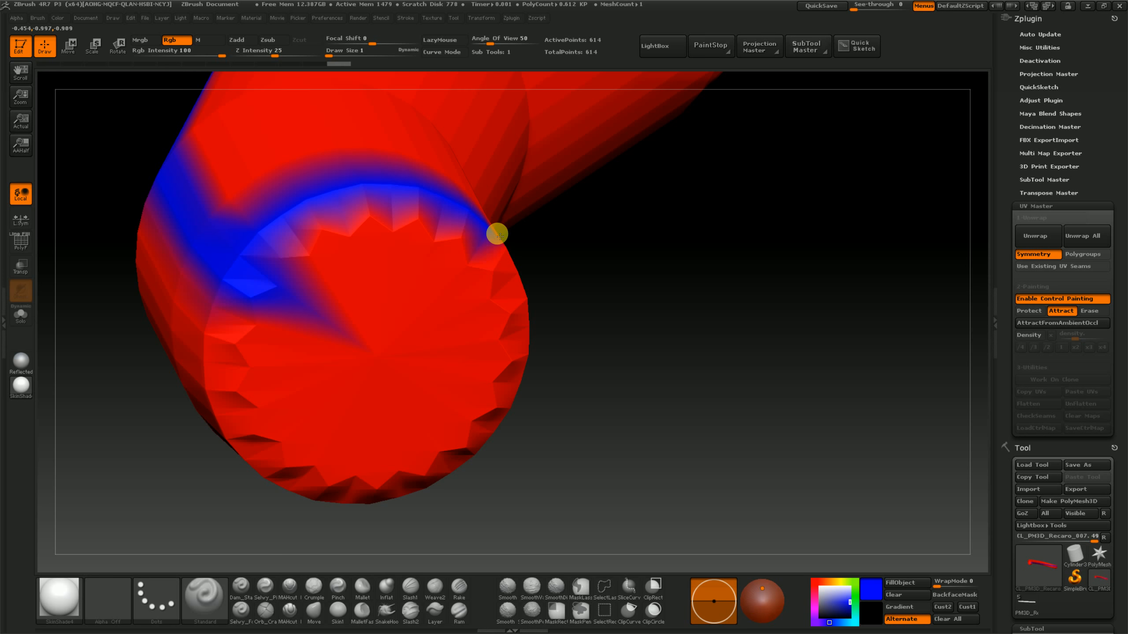
drag(673, 360, 622, 337)
mouse_move(486, 245)
mouse_down()
mouse_move(523, 356)
mouse_move(512, 518)
mouse_up()
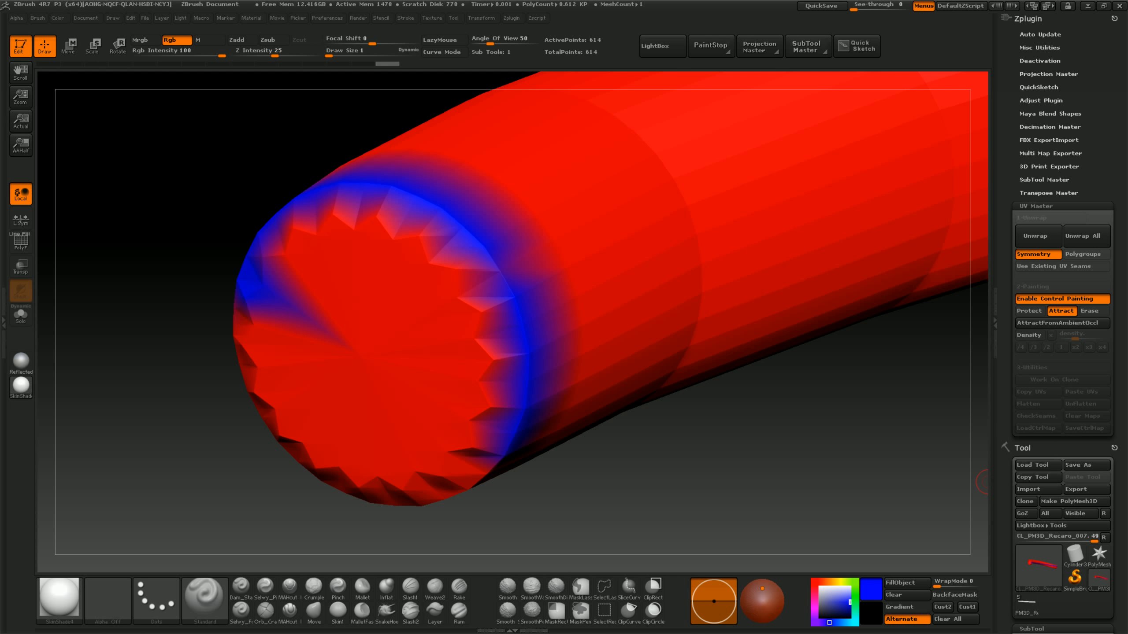
click(804, 513)
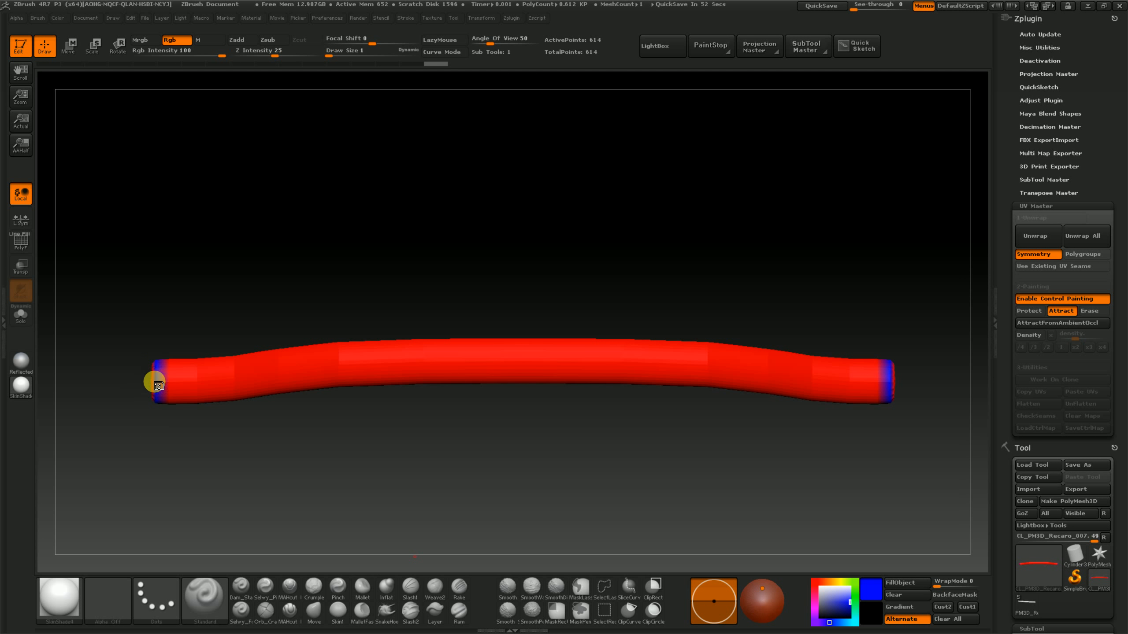
mouse_move(751, 458)
mouse_down()
mouse_move(662, 469)
mouse_move(747, 472)
mouse_up()
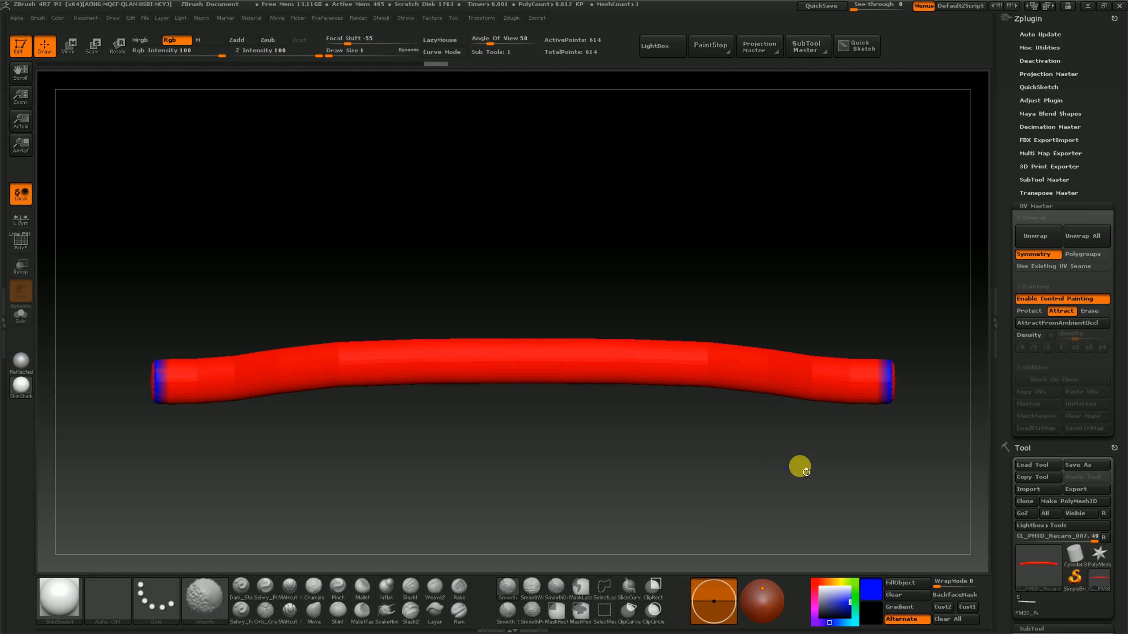
Turn off Attract painting, unwrap the bar clone and flatten it to display its UV layout.
click(1058, 311)
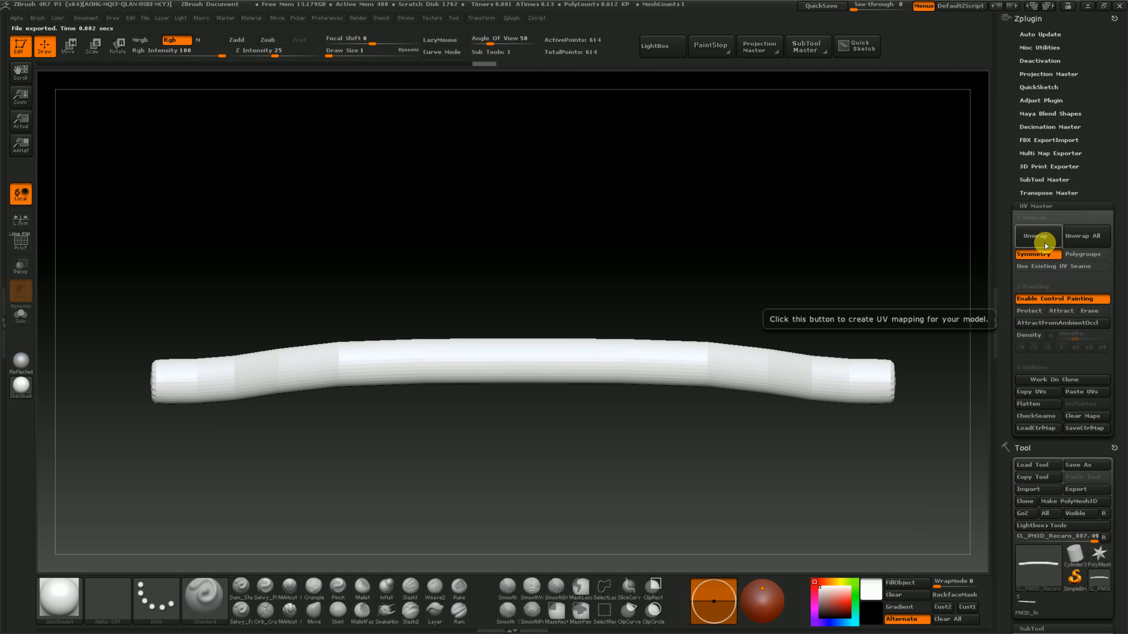
click(1044, 244)
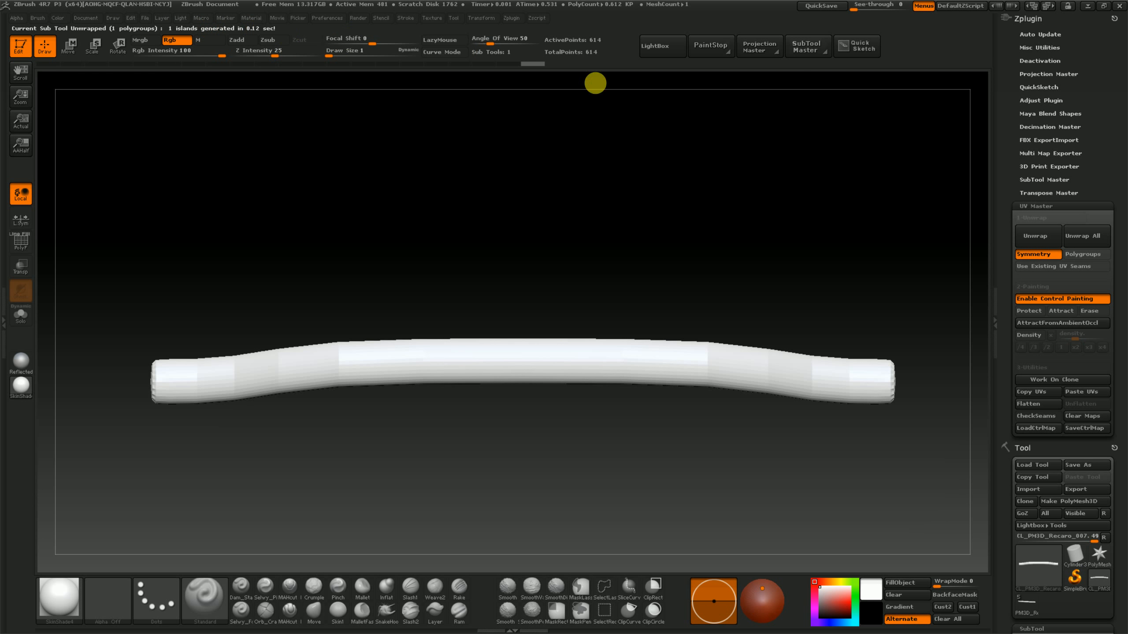
click(1029, 405)
alt+drag(865, 222, 897, 328)
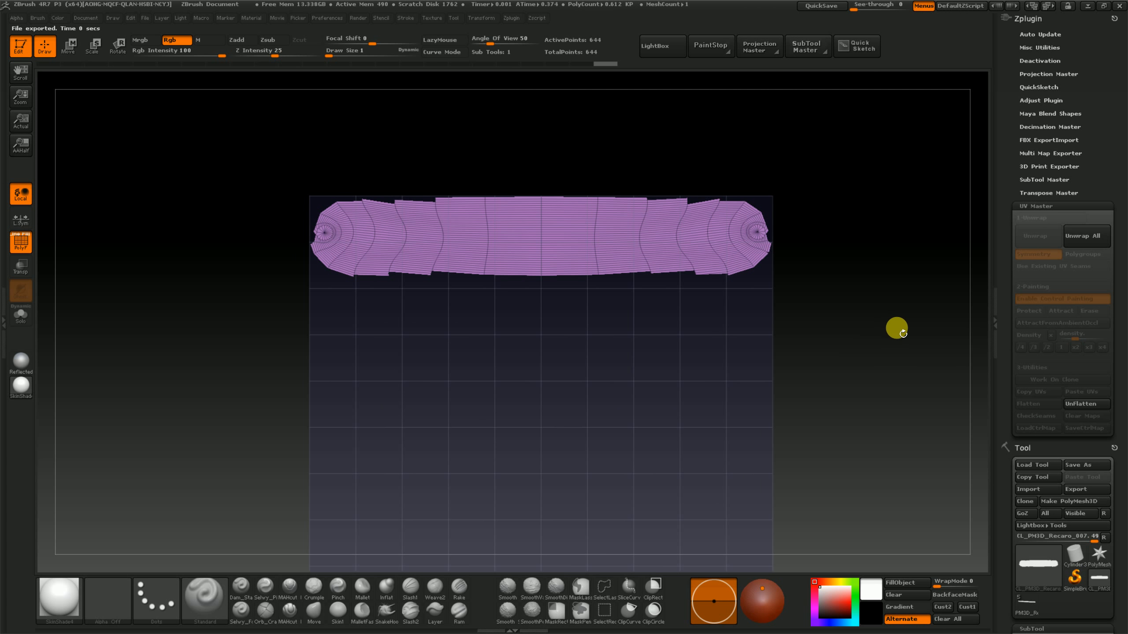
Unflatten the bar clone, unwrap it again and flatten it to inspect the new UV layout.
click(1085, 405)
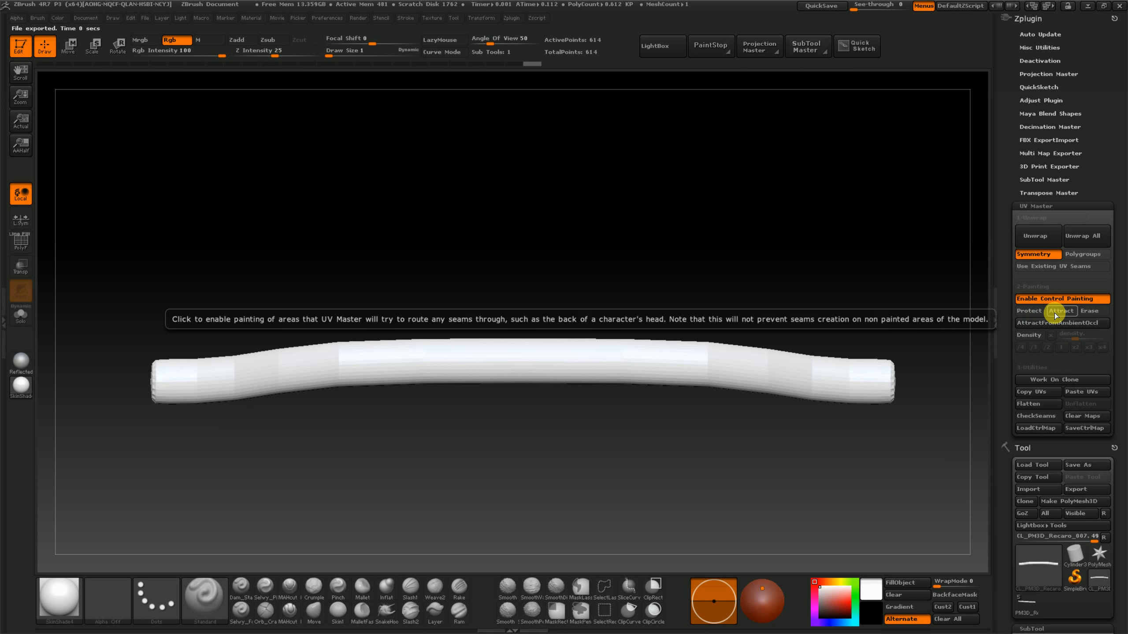
click(1055, 311)
click(1056, 237)
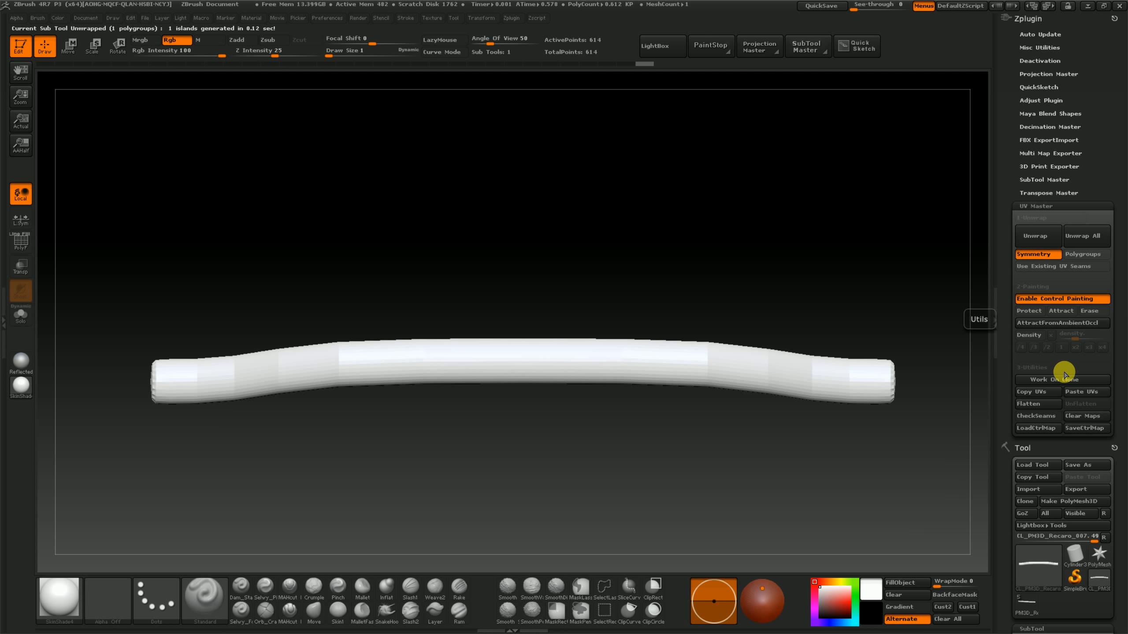
click(1049, 404)
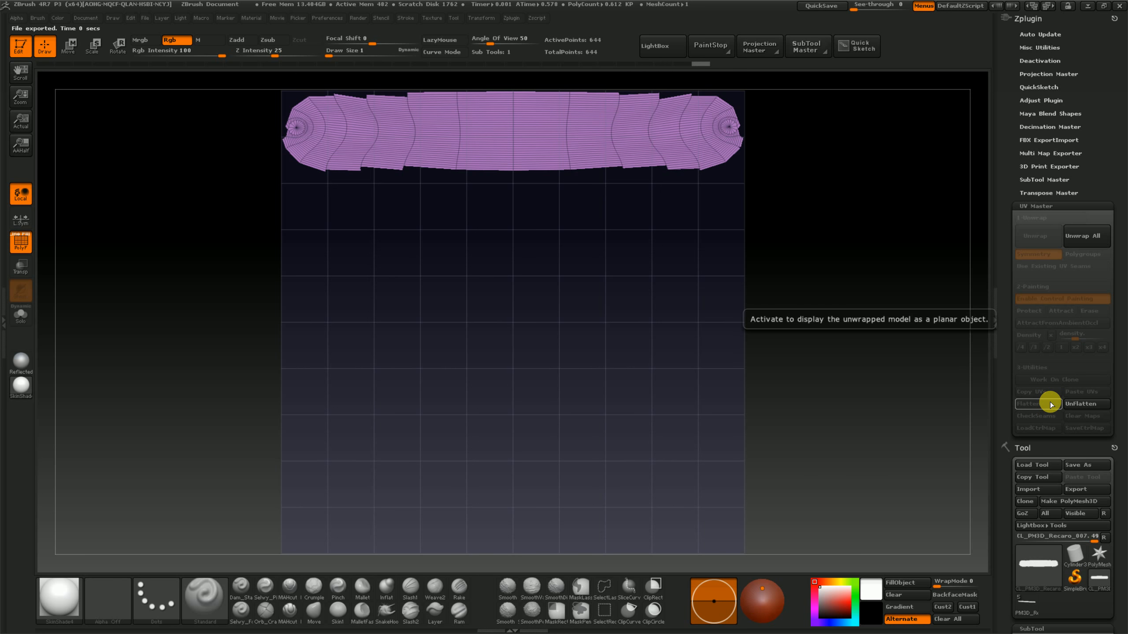
alt+drag(860, 214, 907, 312)
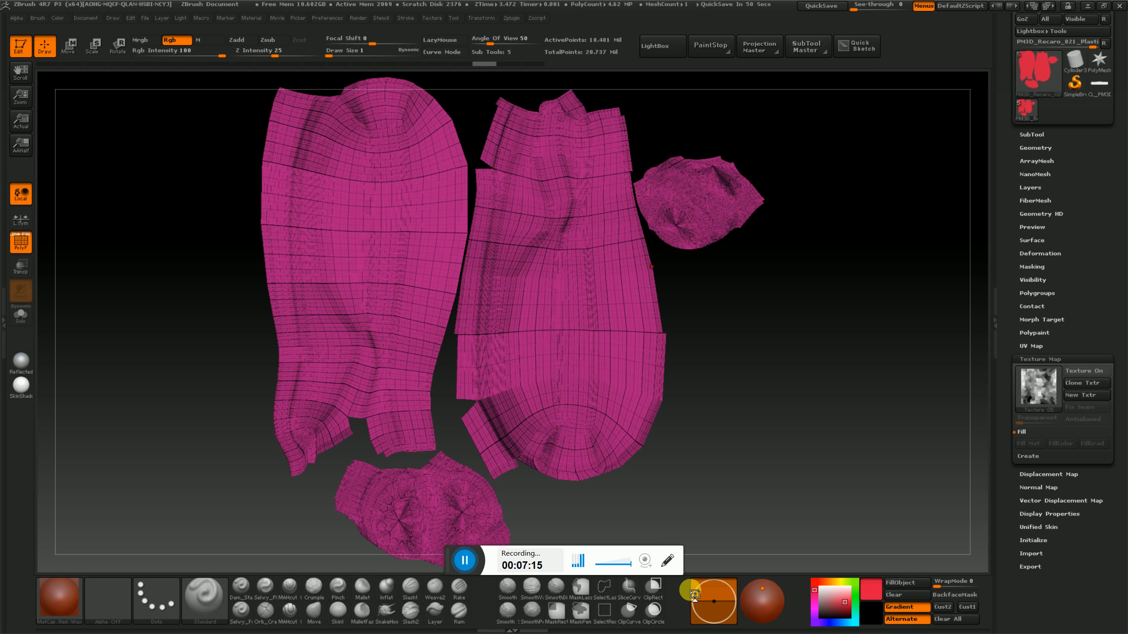
Preview the texture map on the flattened plastic side pieces, turn it off again and show the list of subtools.
click(1084, 371)
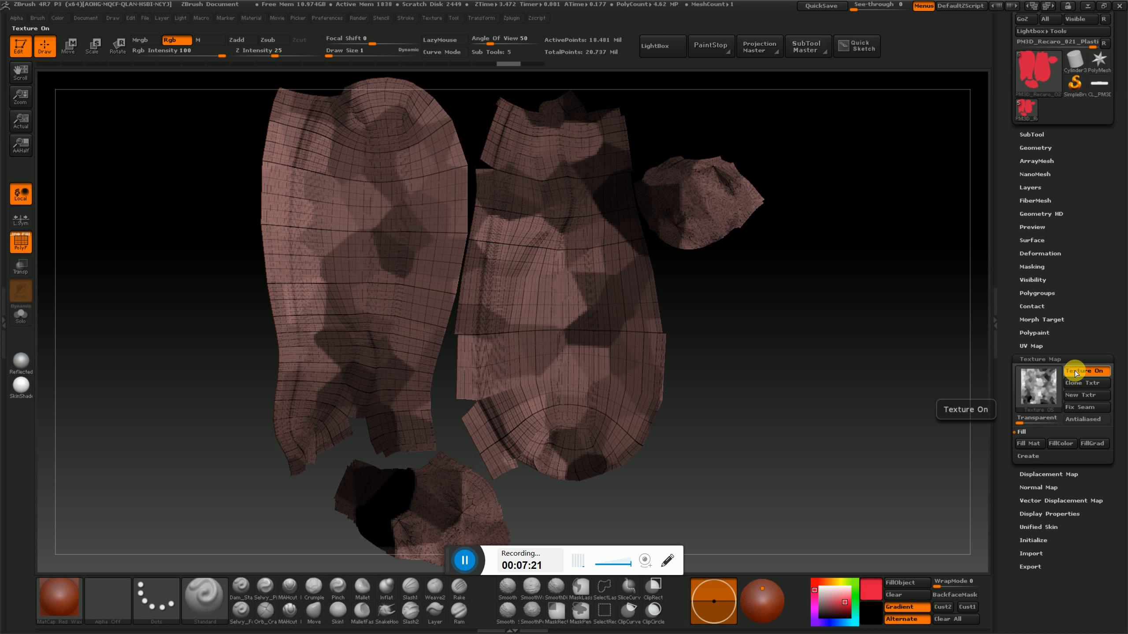
click(1075, 373)
drag(1002, 315, 1008, 391)
click(1041, 349)
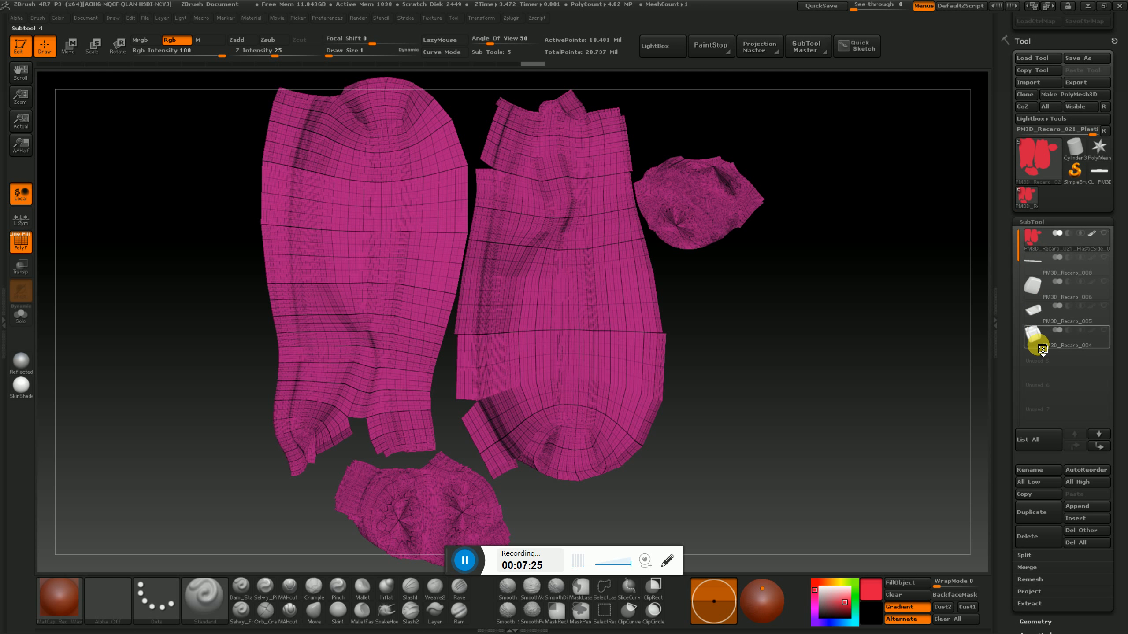
mouse_move(1042, 254)
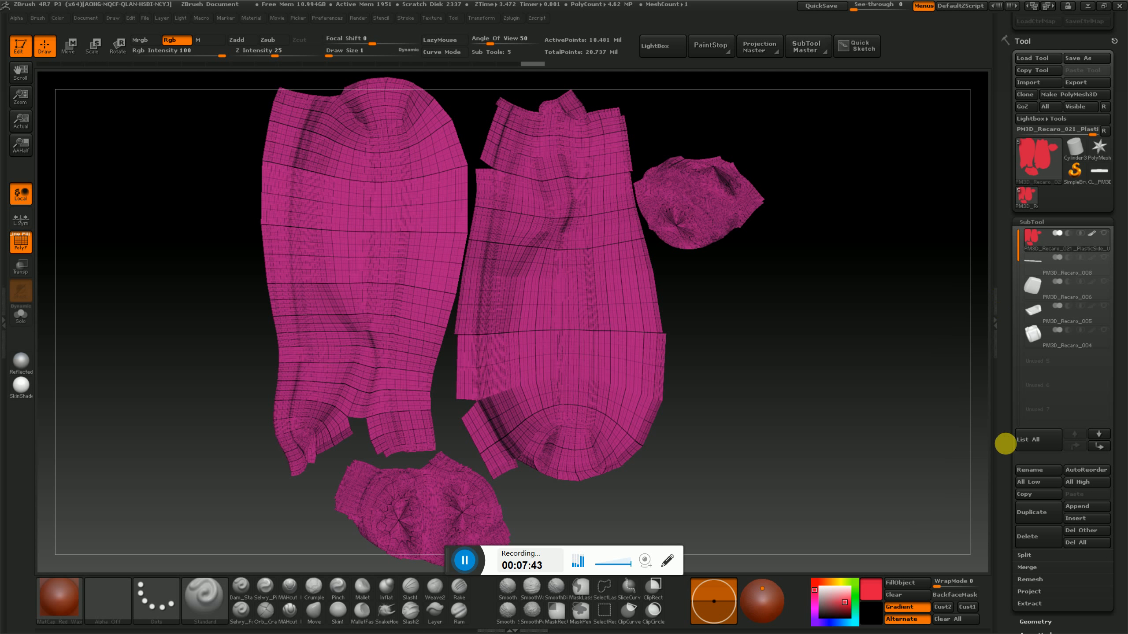
Turn off Morph UV to examine the plastic side pieces in 3D, and morph them back to their flat UV layout.
drag(1001, 479, 1003, 316)
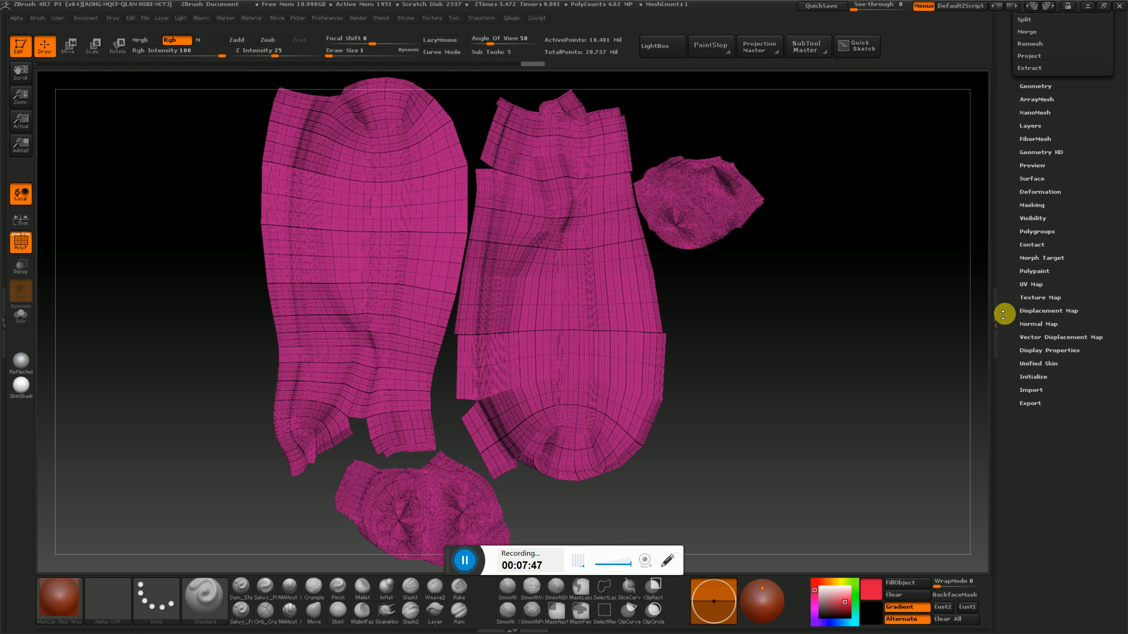
click(1034, 290)
click(1085, 19)
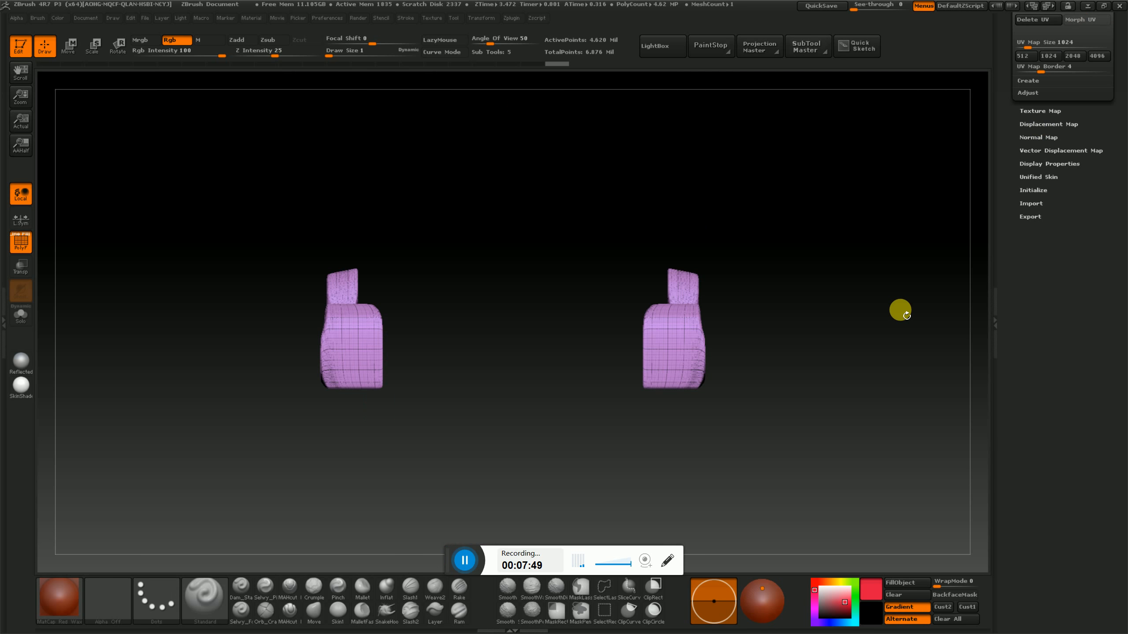
drag(795, 402, 627, 390)
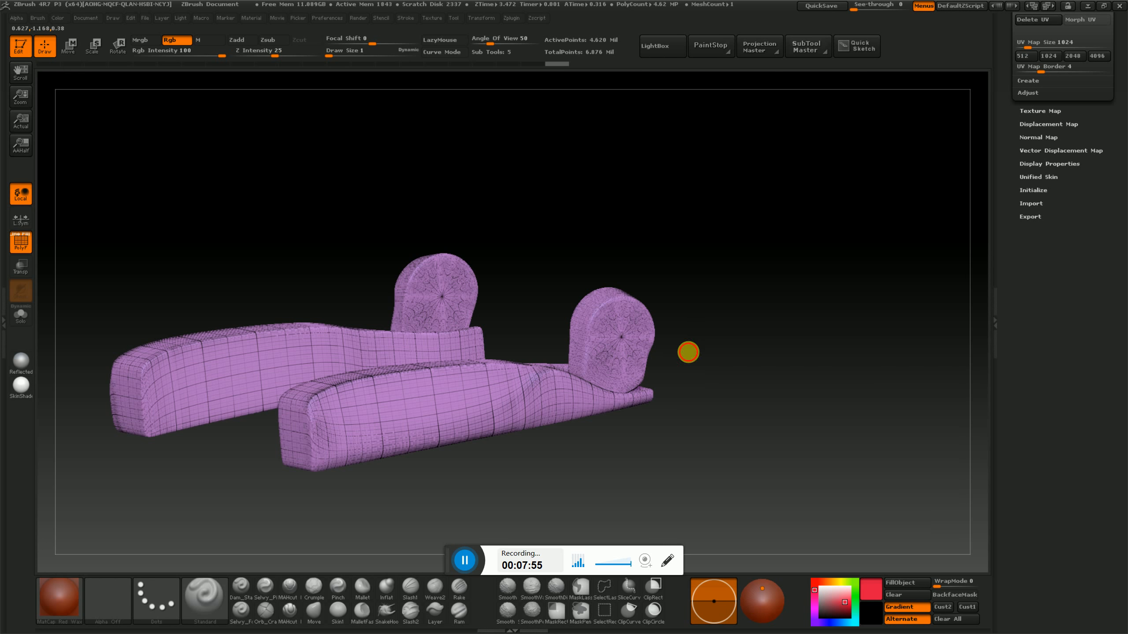
drag(687, 350, 692, 377)
click(1080, 20)
drag(761, 375, 812, 351)
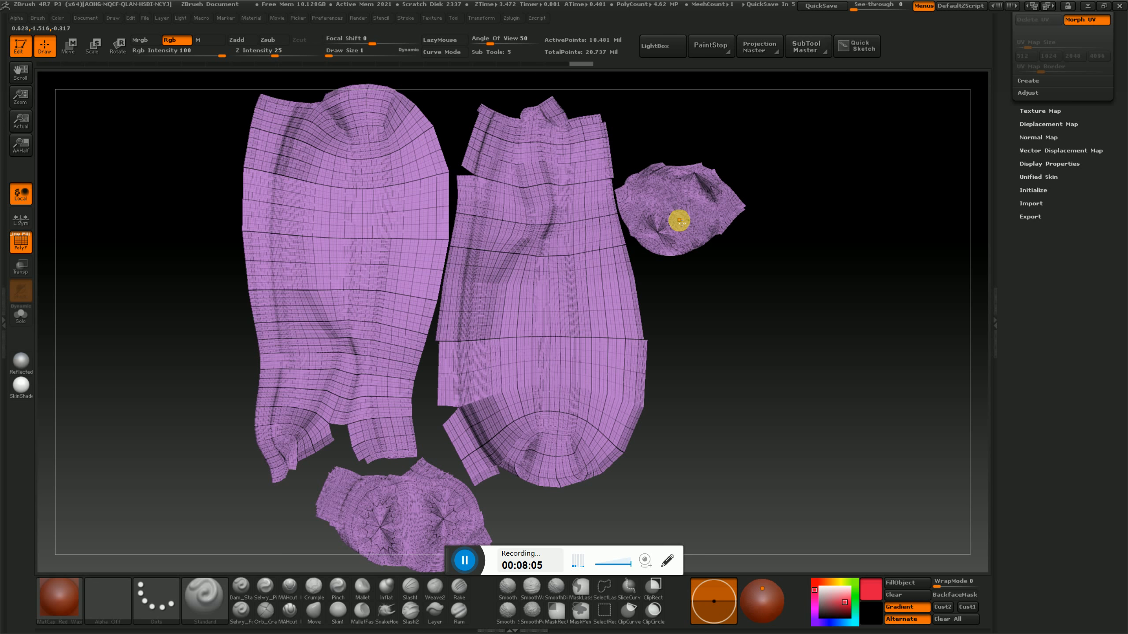
Show the seat's subtool list and switch the active tool to the flattened clone of the bar.
drag(1009, 118, 1003, 151)
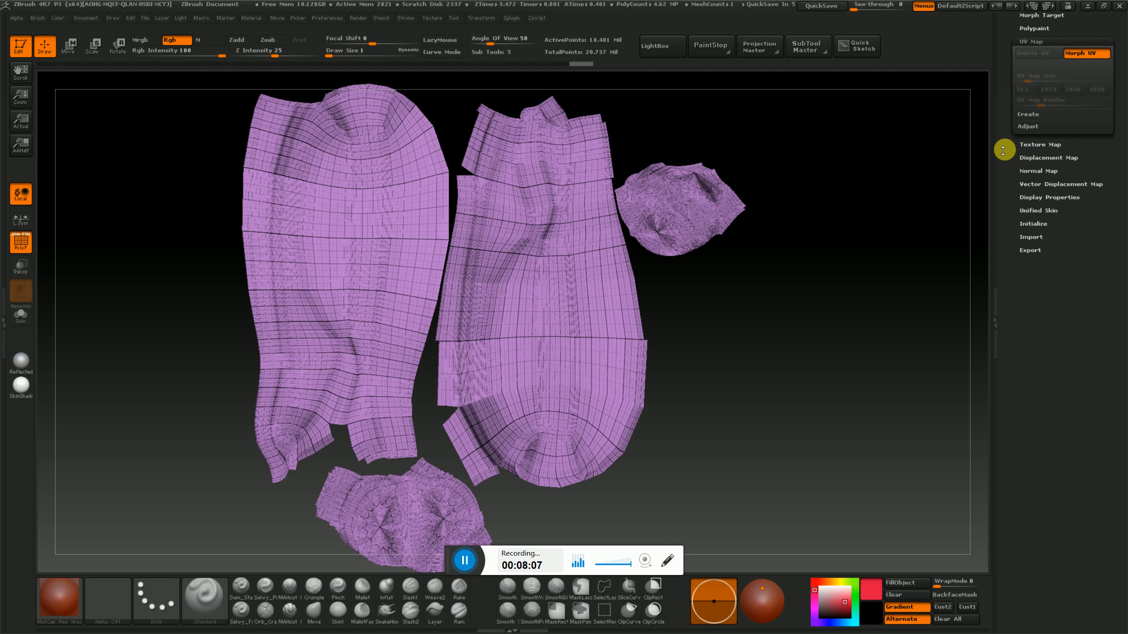
scroll(1007, 240, up, 10)
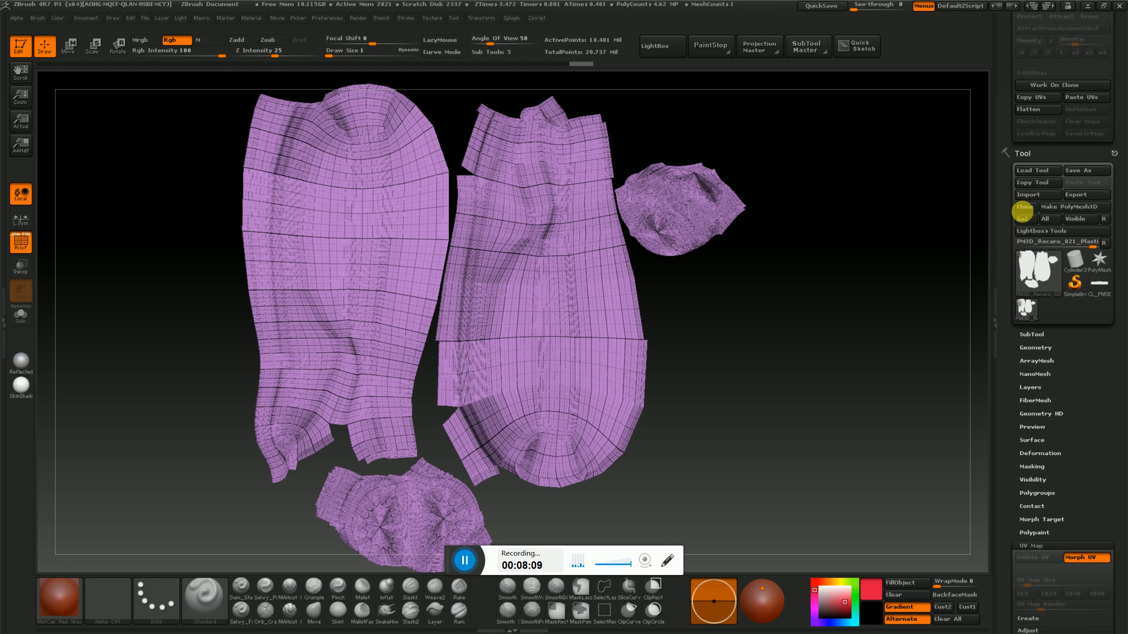
mouse_move(999, 211)
mouse_down()
mouse_move(1000, 255)
mouse_move(1007, 212)
mouse_up()
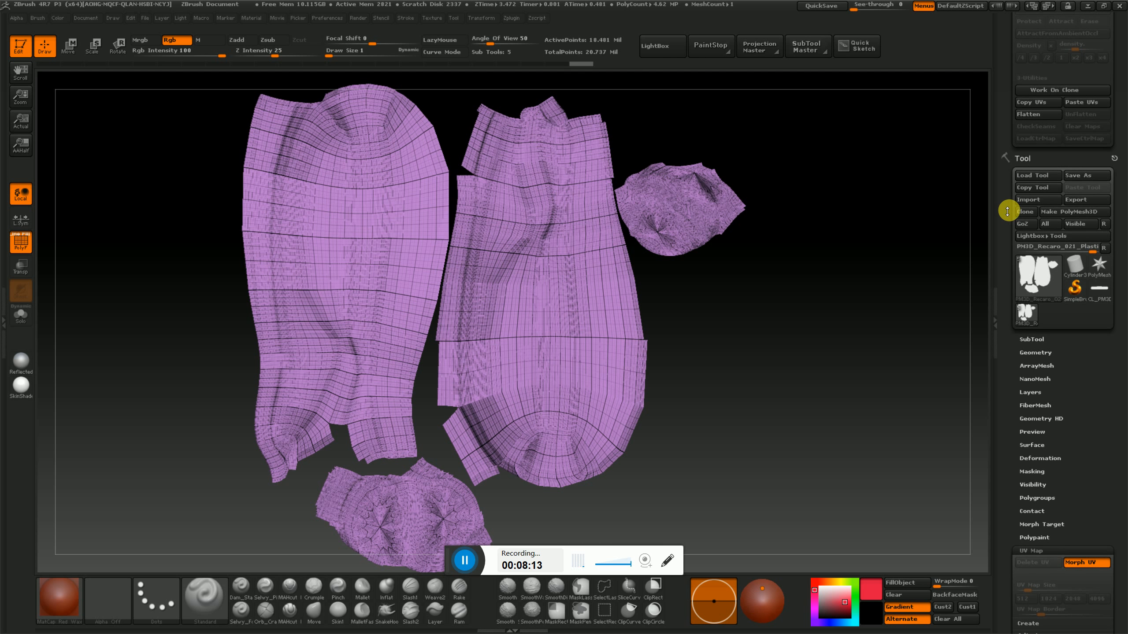
click(1033, 341)
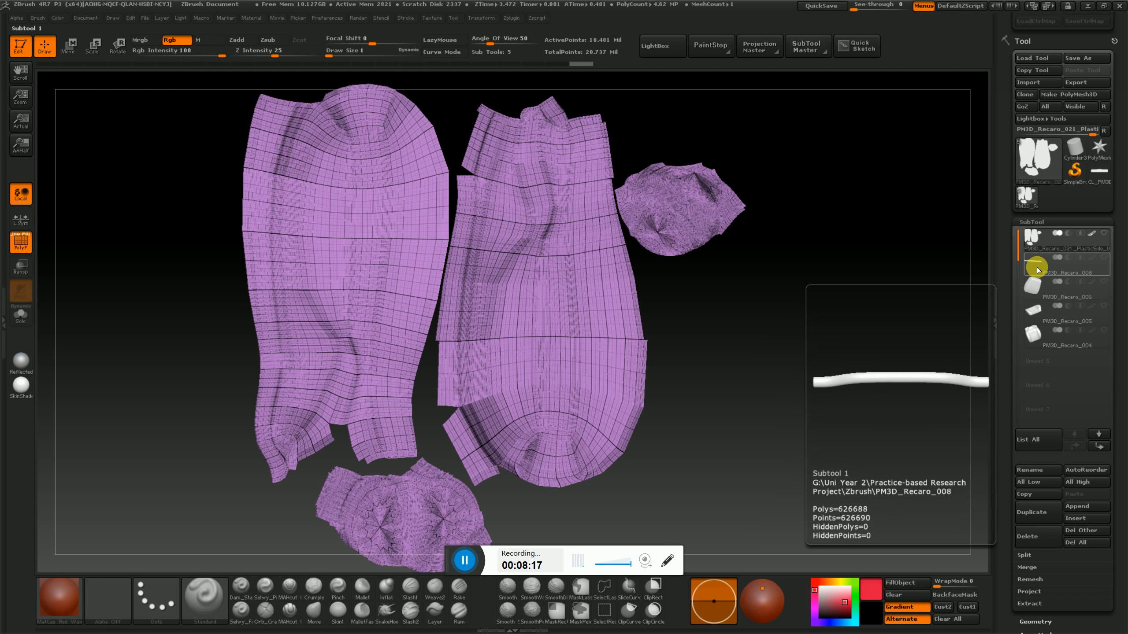
click(1094, 171)
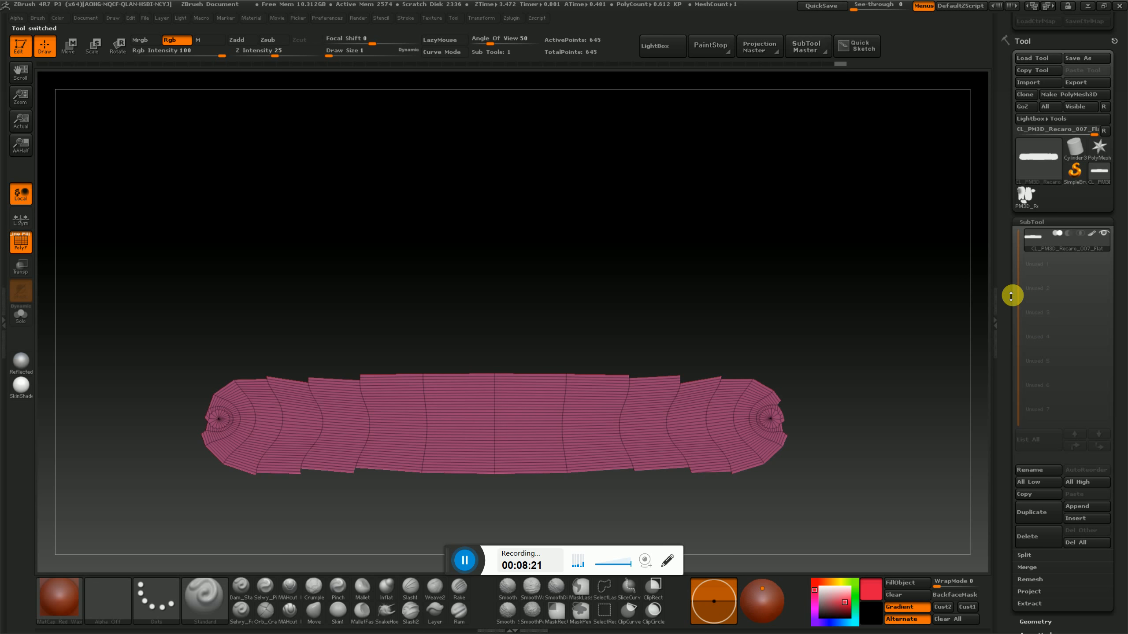
drag(1011, 297, 1020, 181)
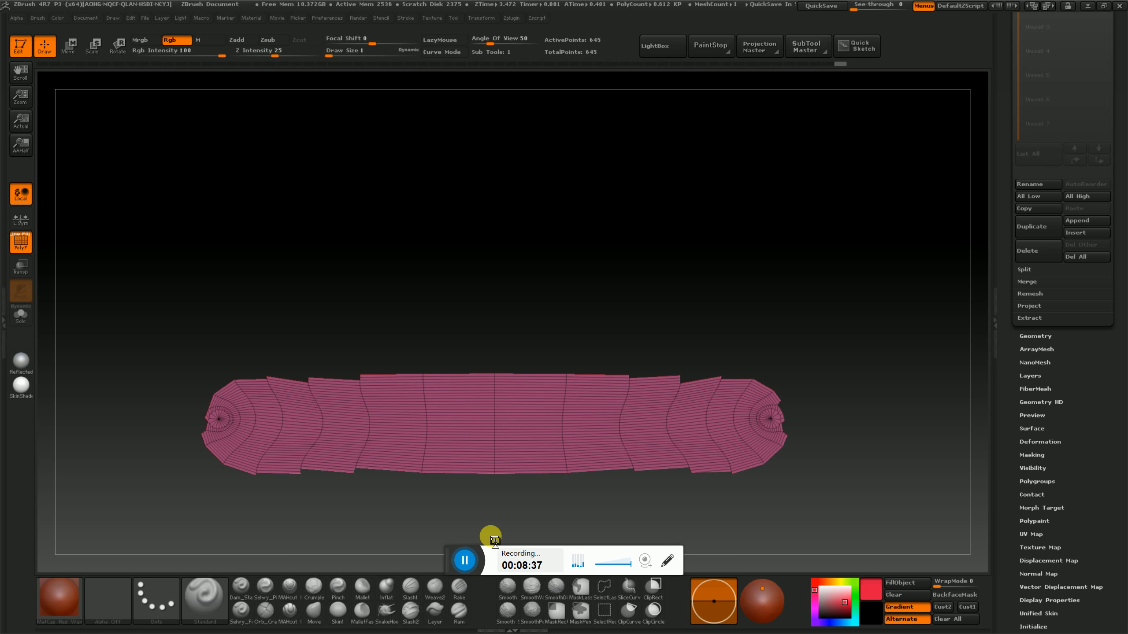
click(465, 560)
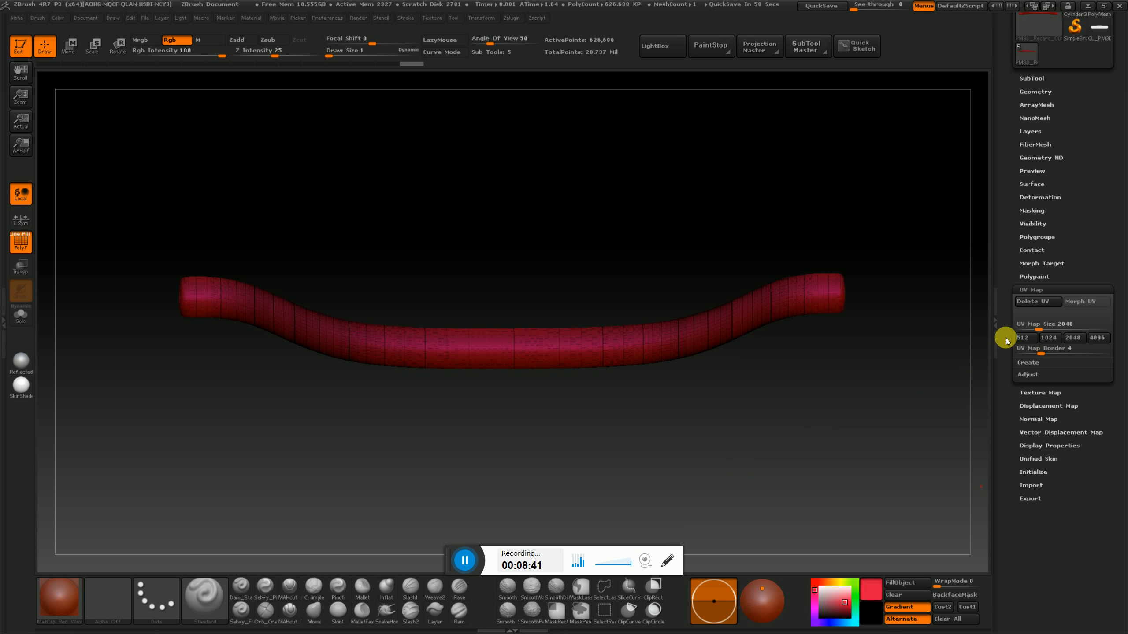
Preview the original high-resolution bar's UV layout with Morph UV and return the bar to its 3D shape.
click(1086, 302)
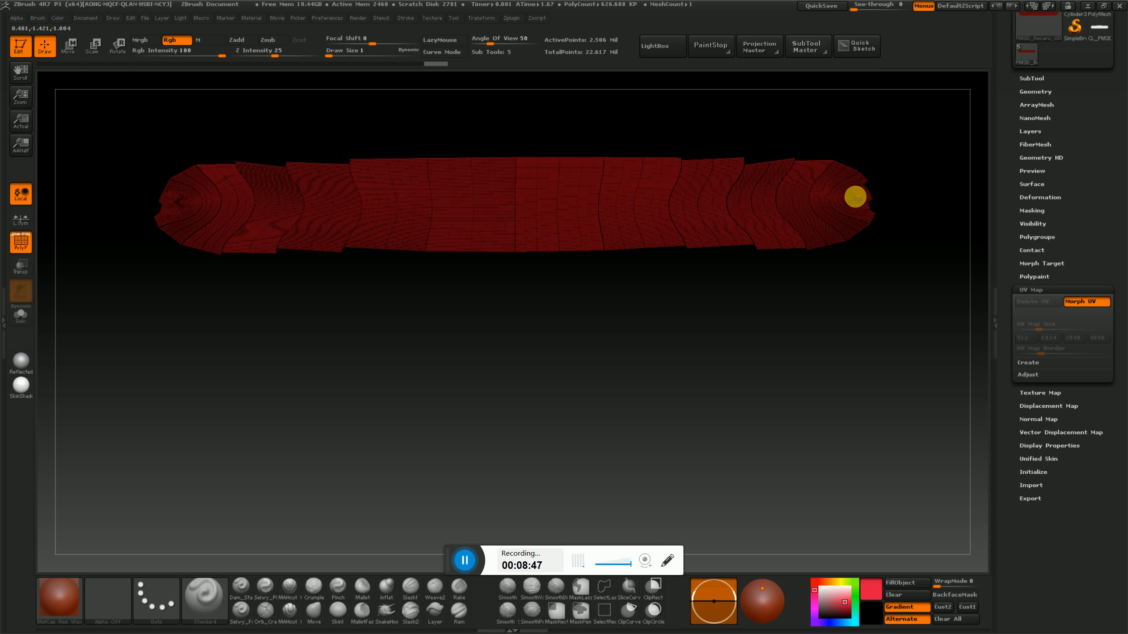
click(1082, 301)
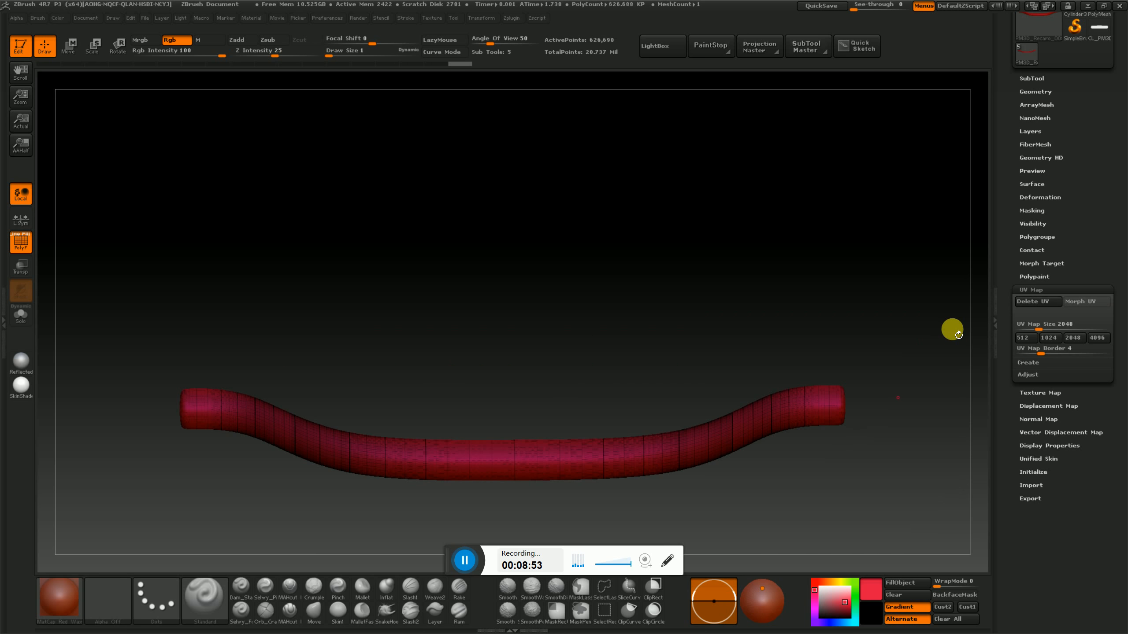